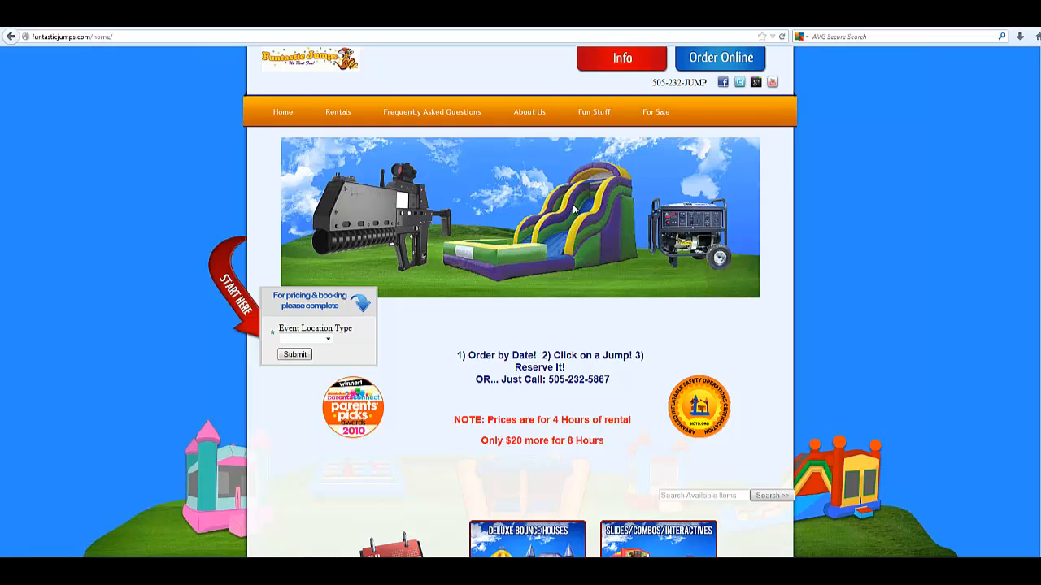
Set the event location type to Residential and submit it for pricing and booking.
click(328, 340)
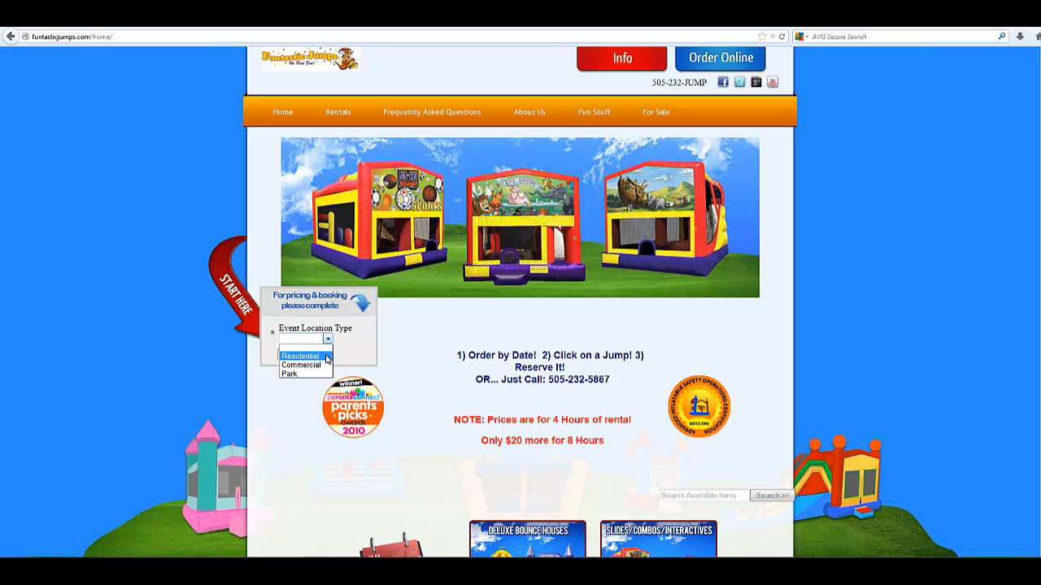
click(326, 358)
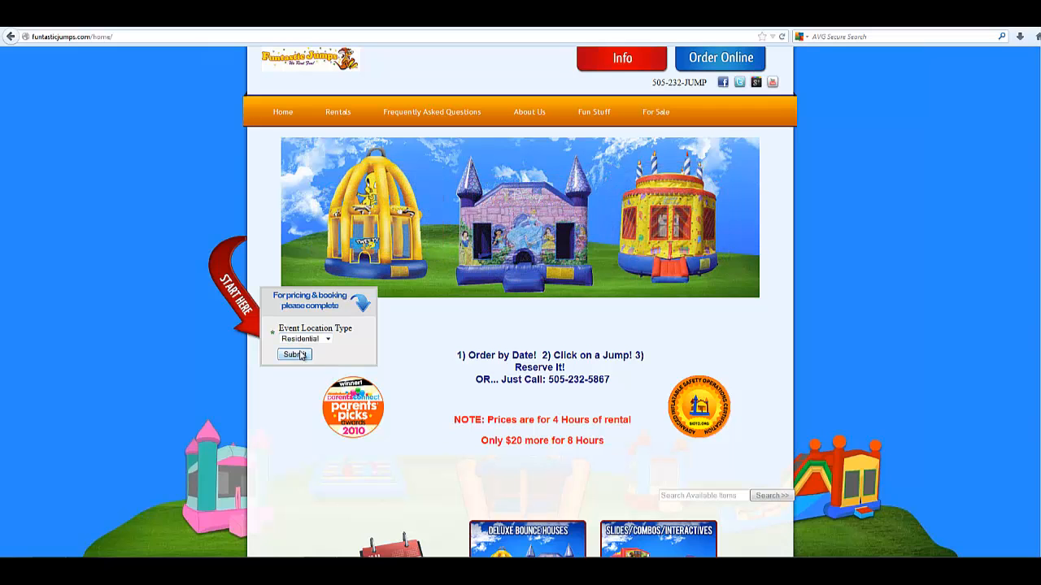
click(298, 355)
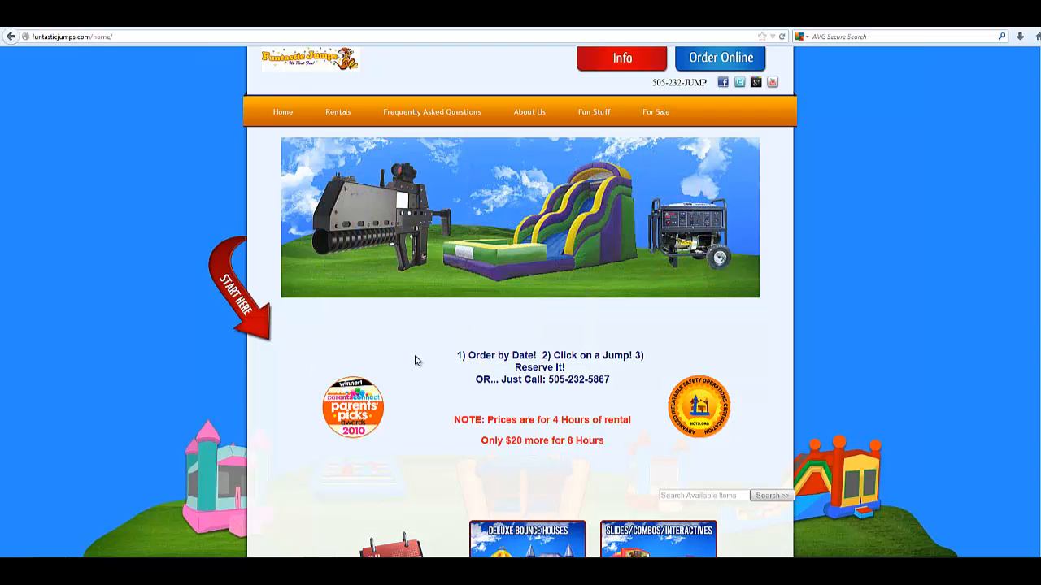
Browse the Deluxe Bounce Houses category and view the Batman bounce house's page.
scroll(416, 354, down, 3)
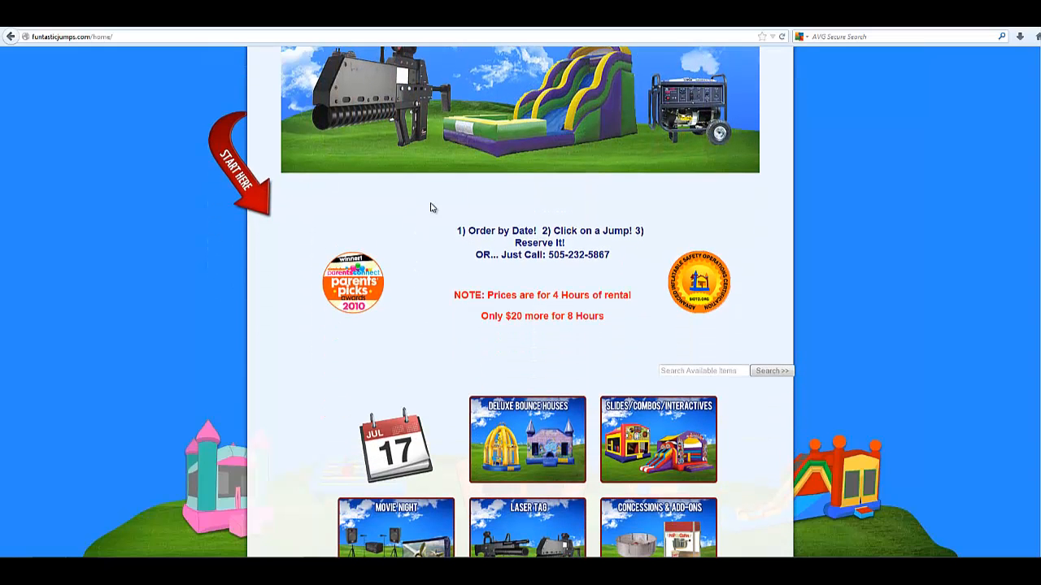
click(524, 464)
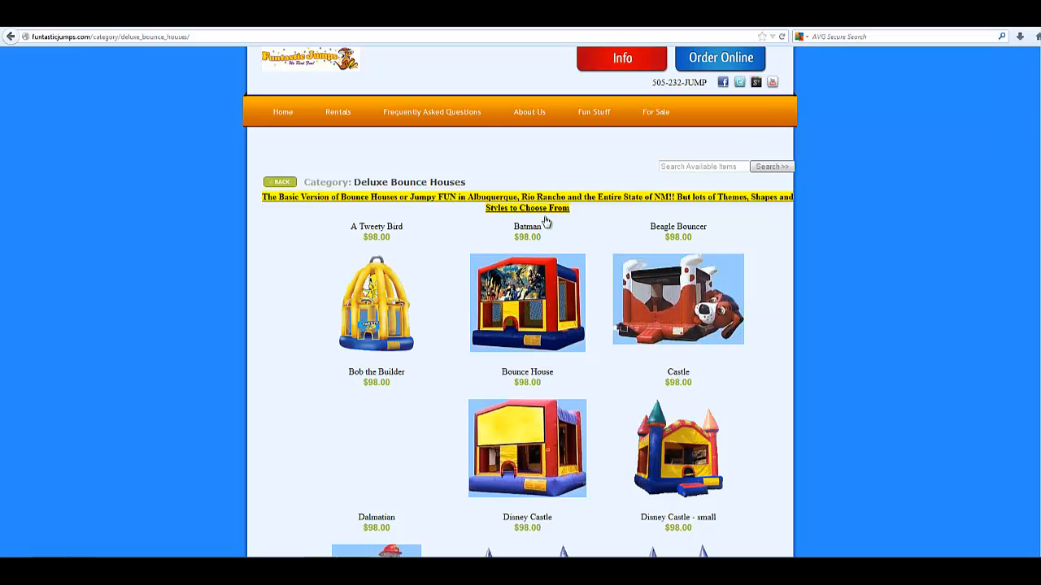
click(525, 309)
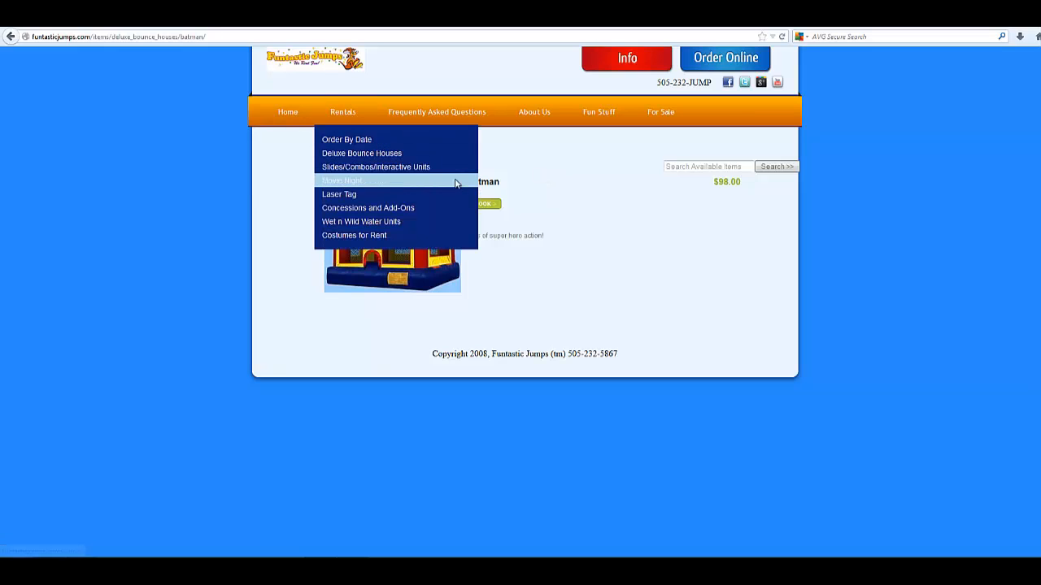
click(288, 116)
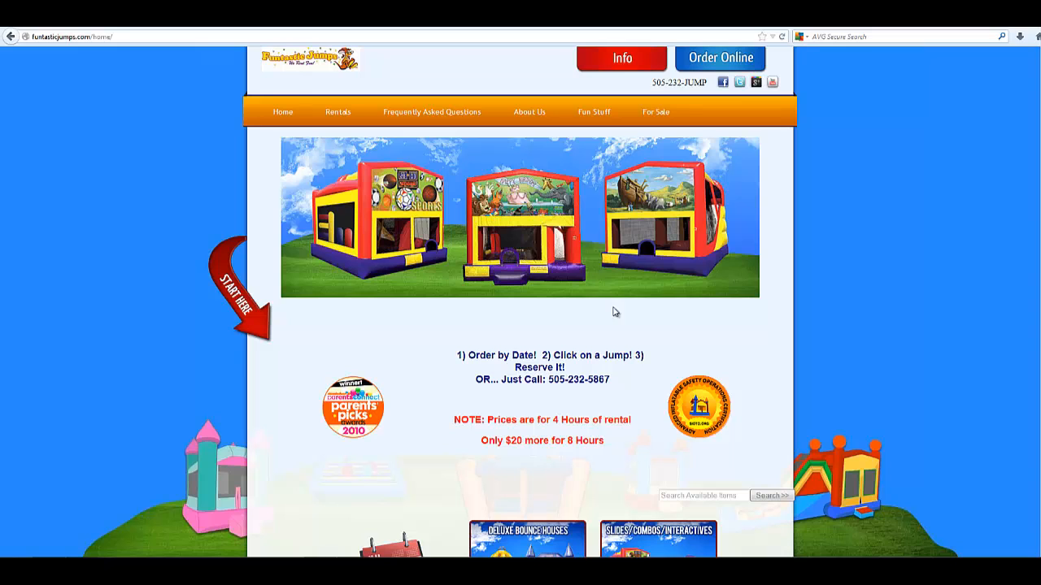
Search the available rental items for "sponge" and look through the matching items.
click(686, 496)
scroll(686, 495, down, 4)
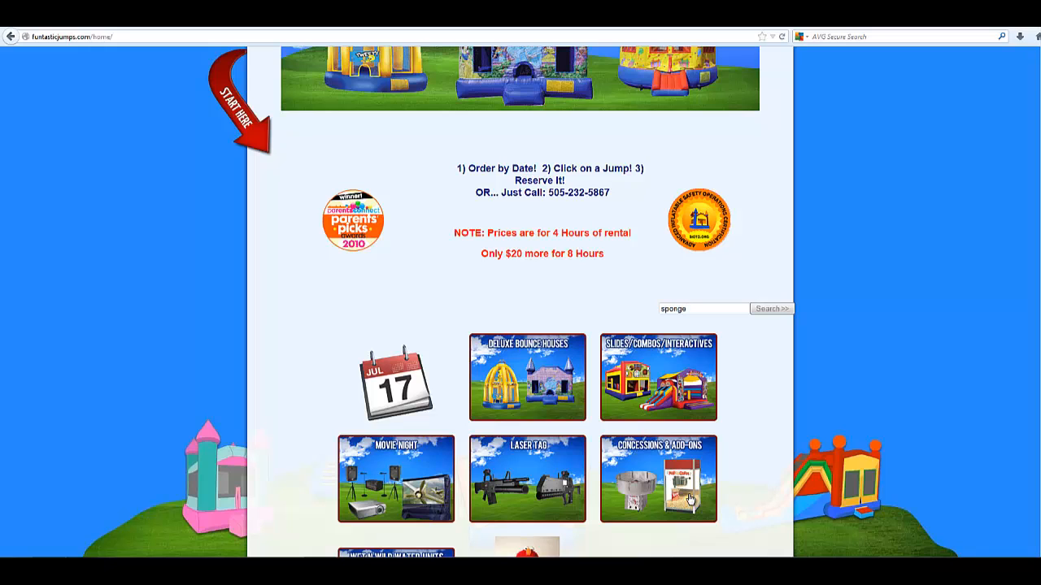
click(773, 308)
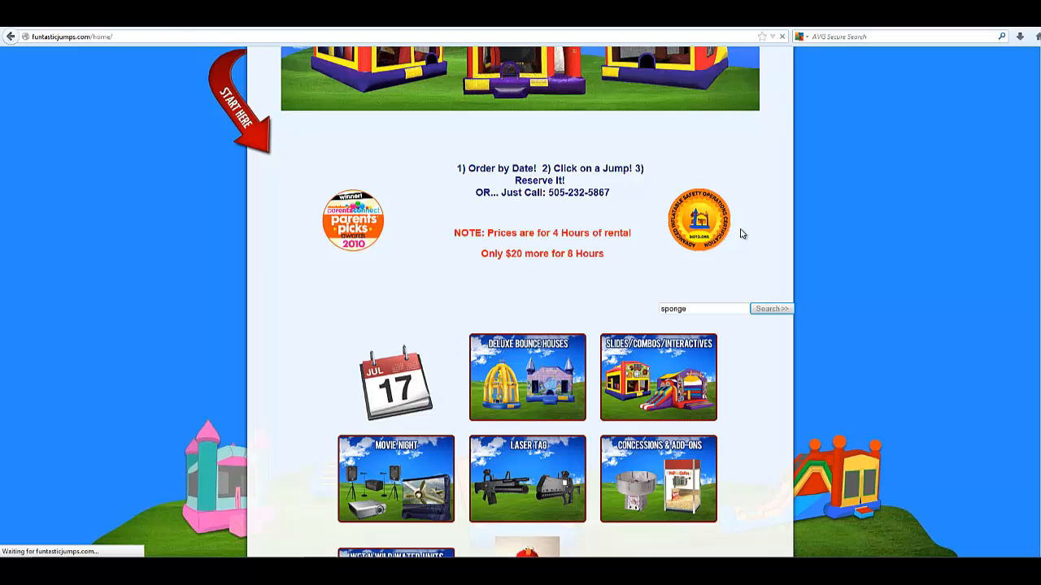
scroll(740, 234, down, 3)
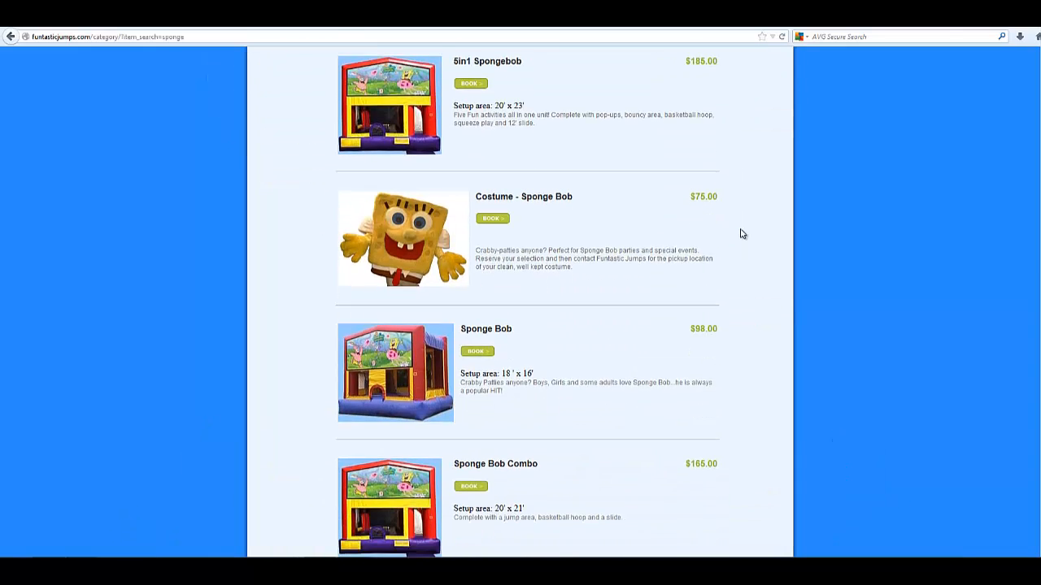
scroll(740, 235, down, 1)
scroll(651, 313, up, 2)
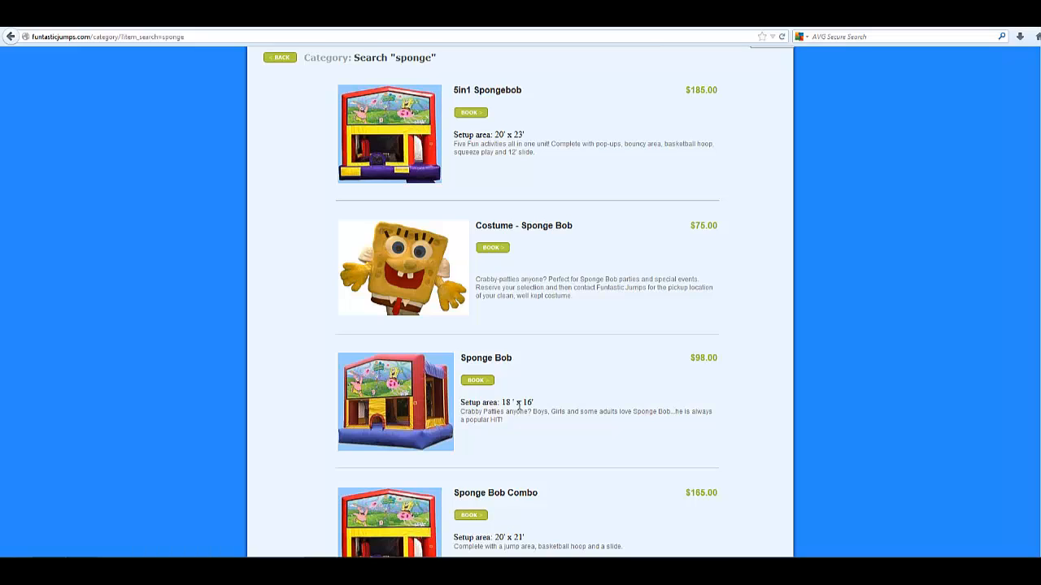
scroll(464, 397, up, 3)
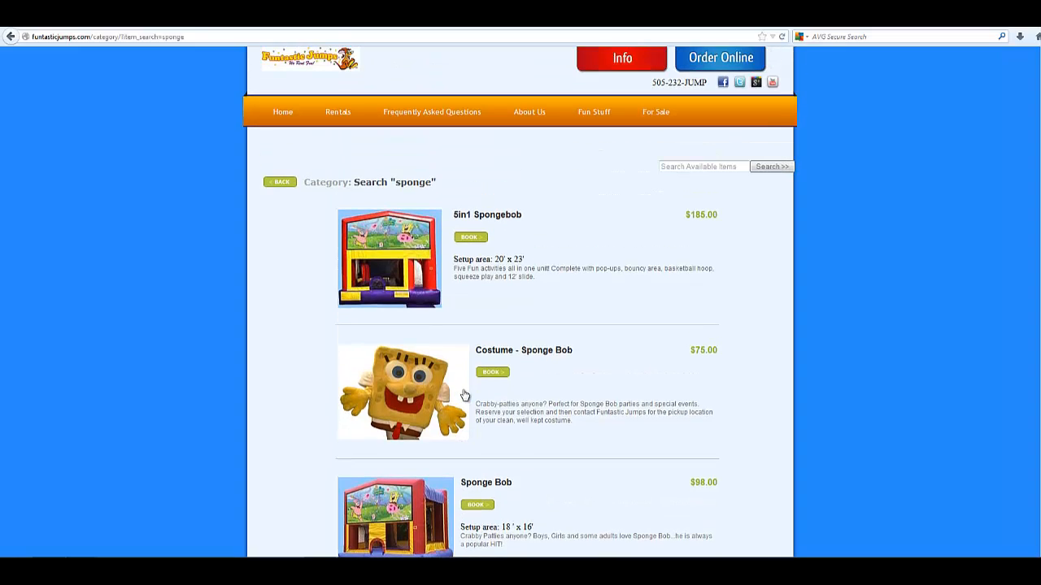
click(277, 184)
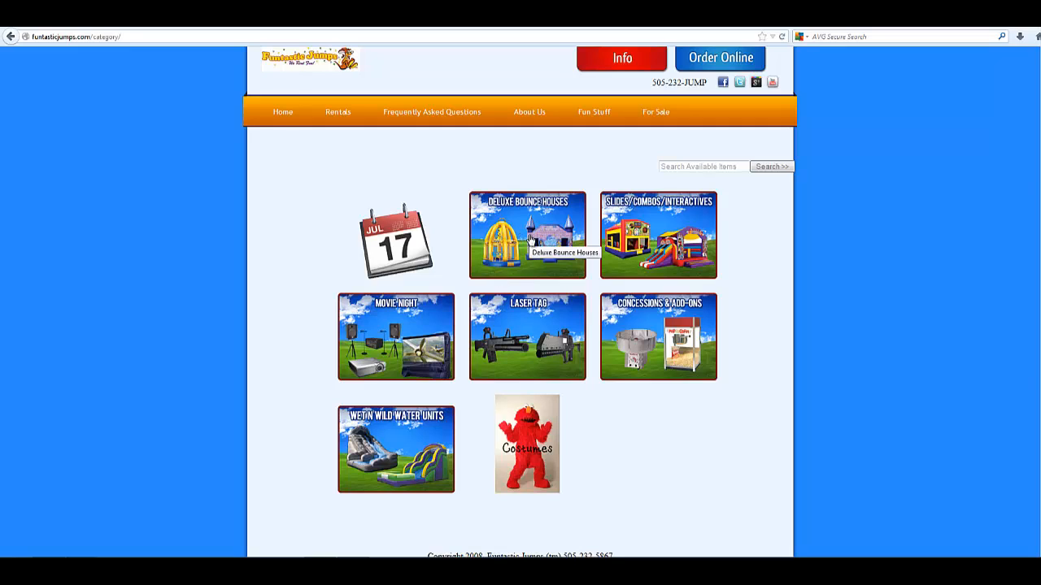
Review the packages in the Laser Tag category and return to the rental categories.
click(527, 339)
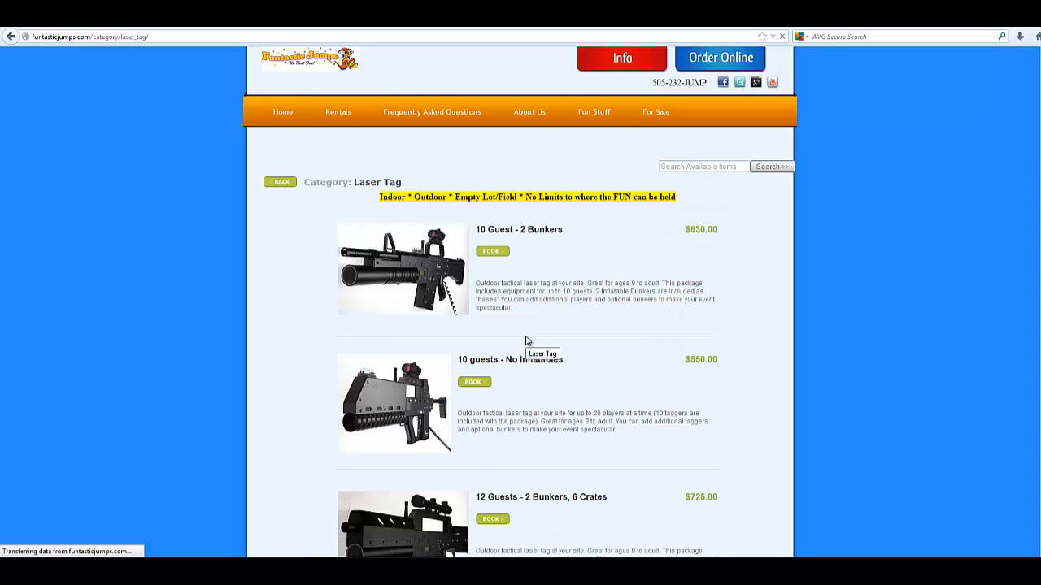
scroll(527, 335, down, 3)
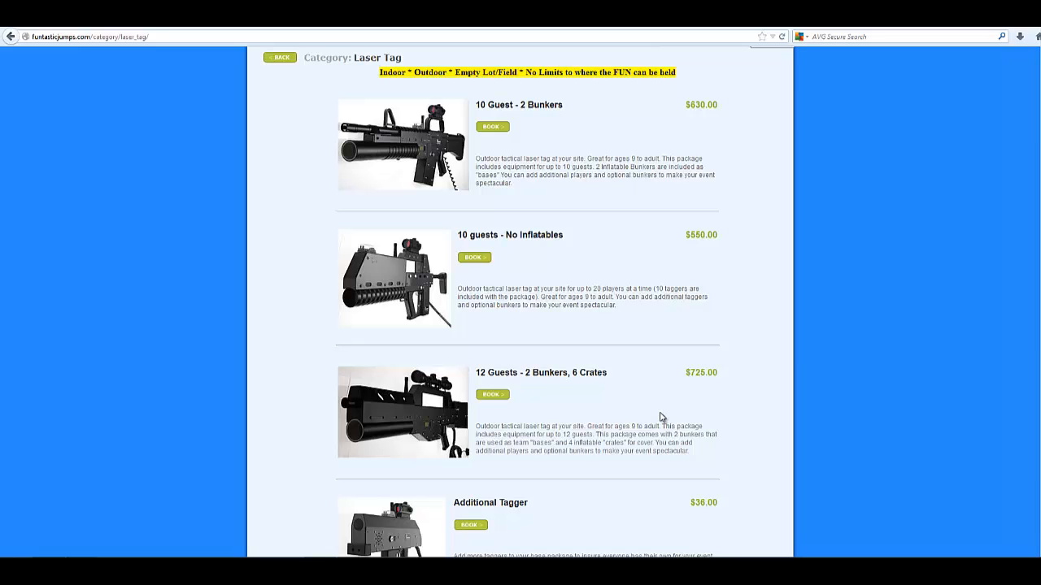
scroll(659, 420, up, 3)
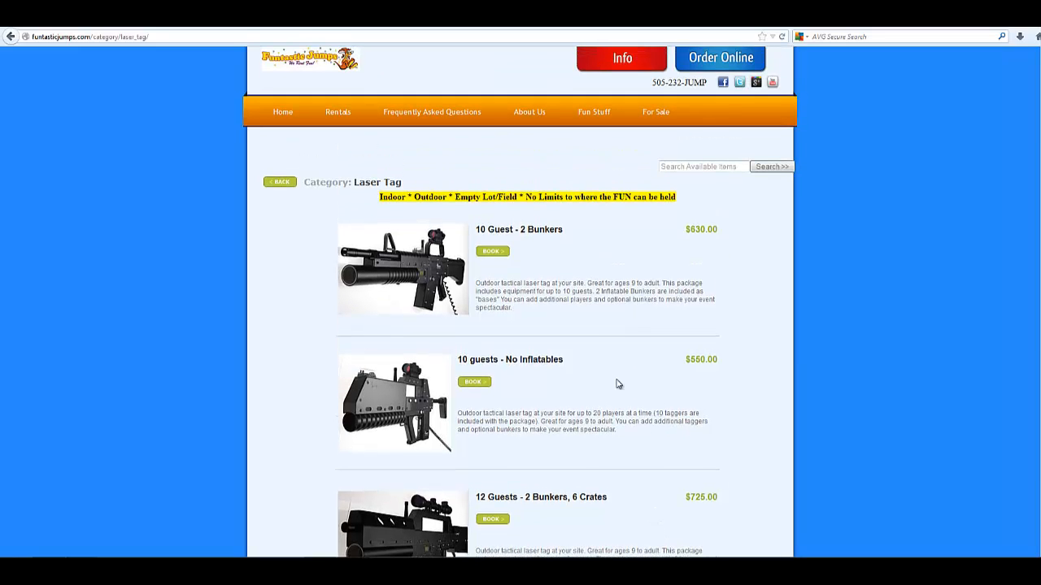
click(284, 183)
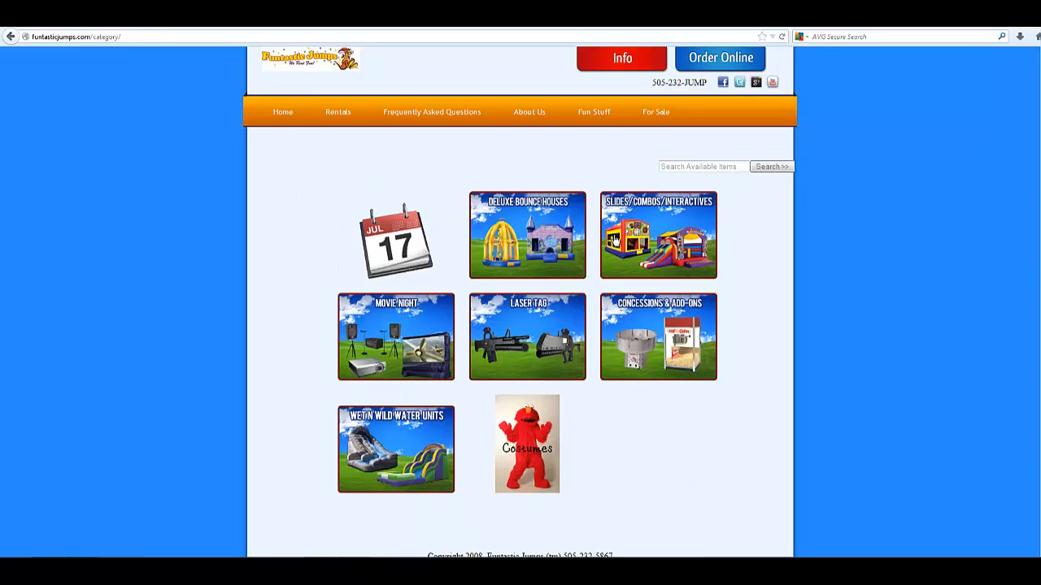
View the site's Frequently Asked Questions page and return to the home page.
mouse_move(418, 114)
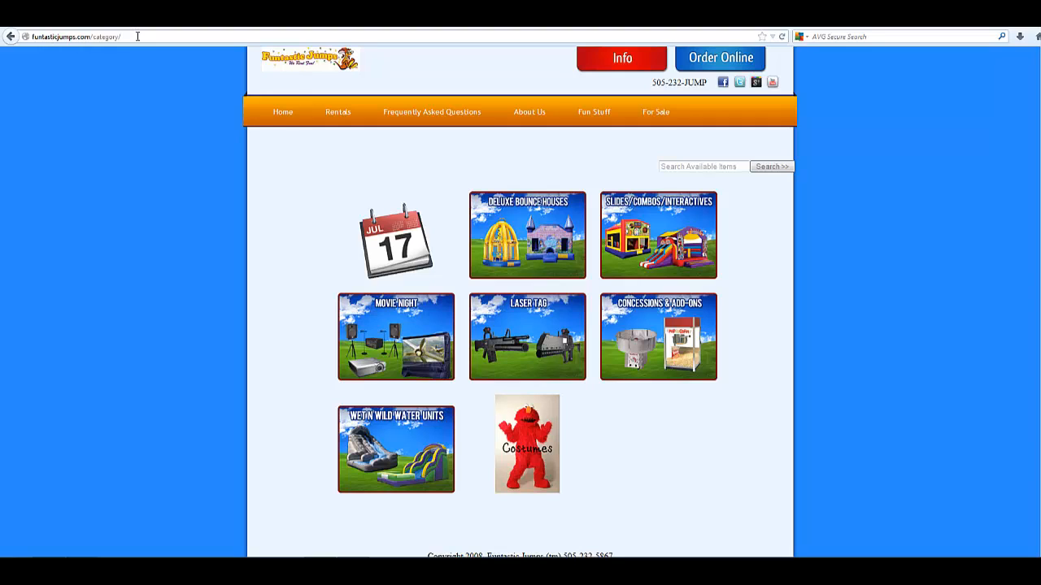
click(418, 115)
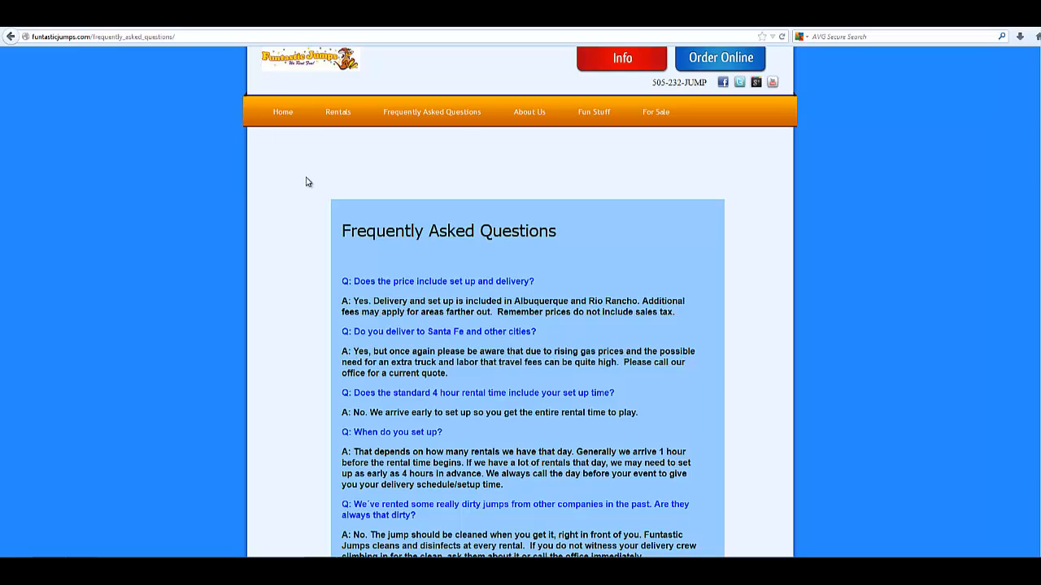
click(284, 120)
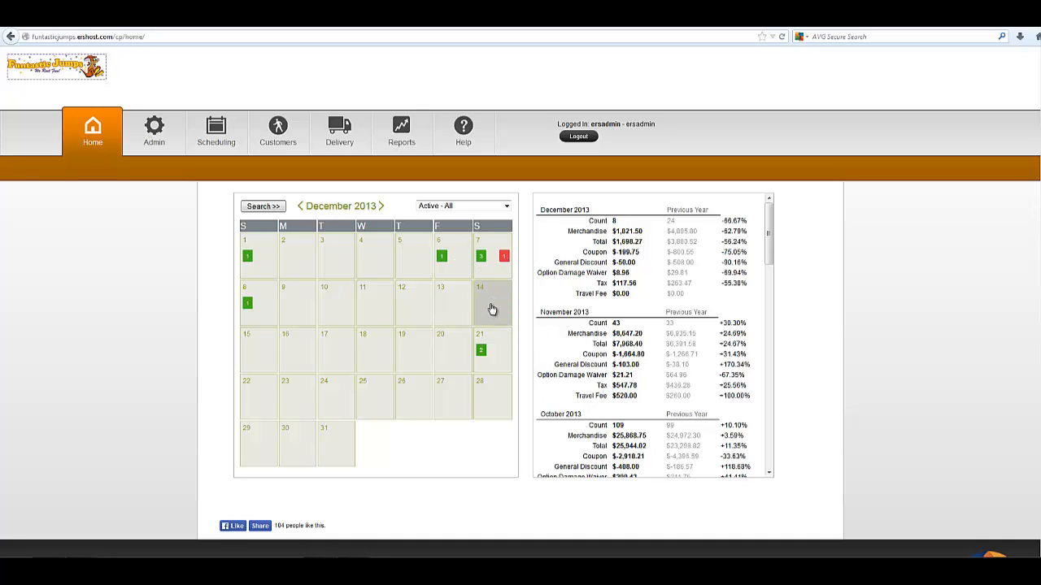
Open Saturday, November 9, 2013 in the control panel's calendar and start booking an event for that day.
click(300, 208)
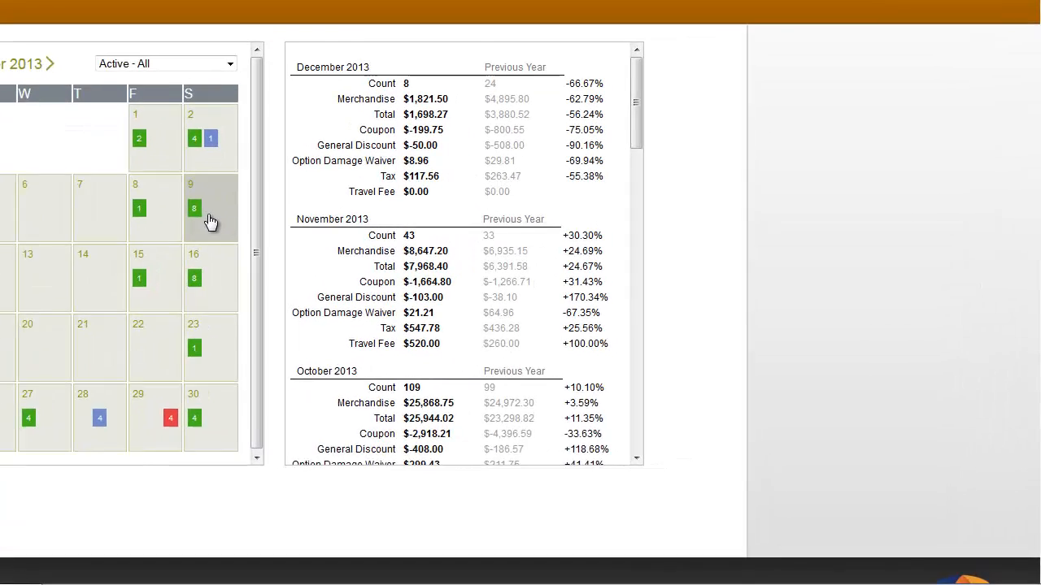
click(483, 313)
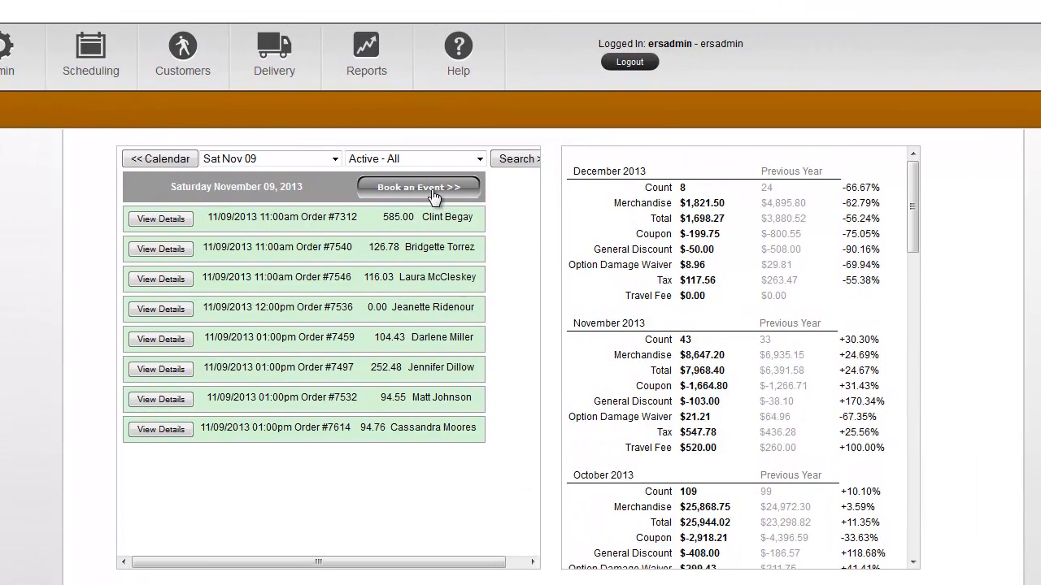
click(420, 188)
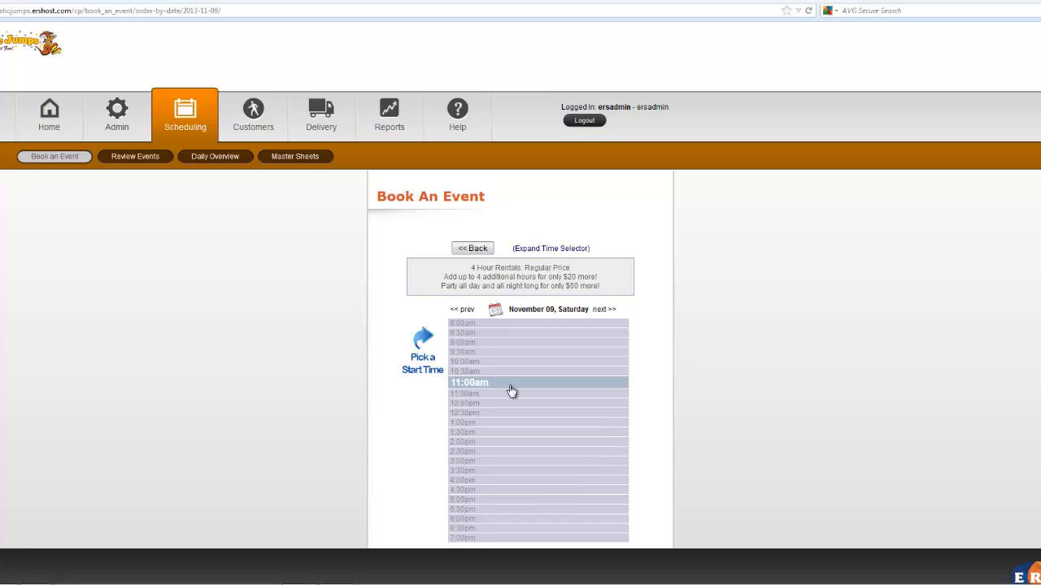
Expand the time selector and schedule the event from 10:00 am to 5:30 pm.
scroll(513, 390, down, 1)
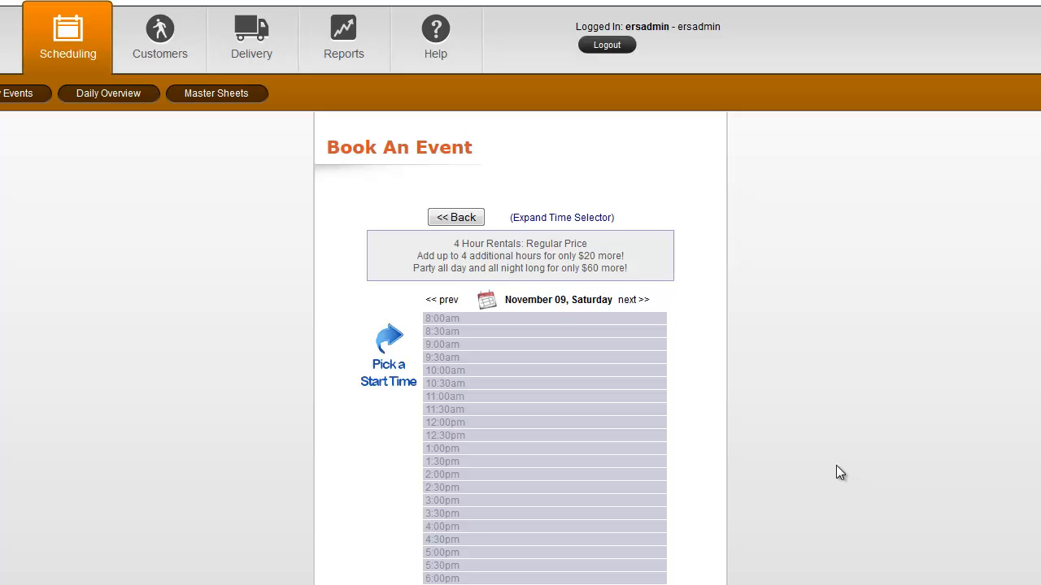
click(547, 218)
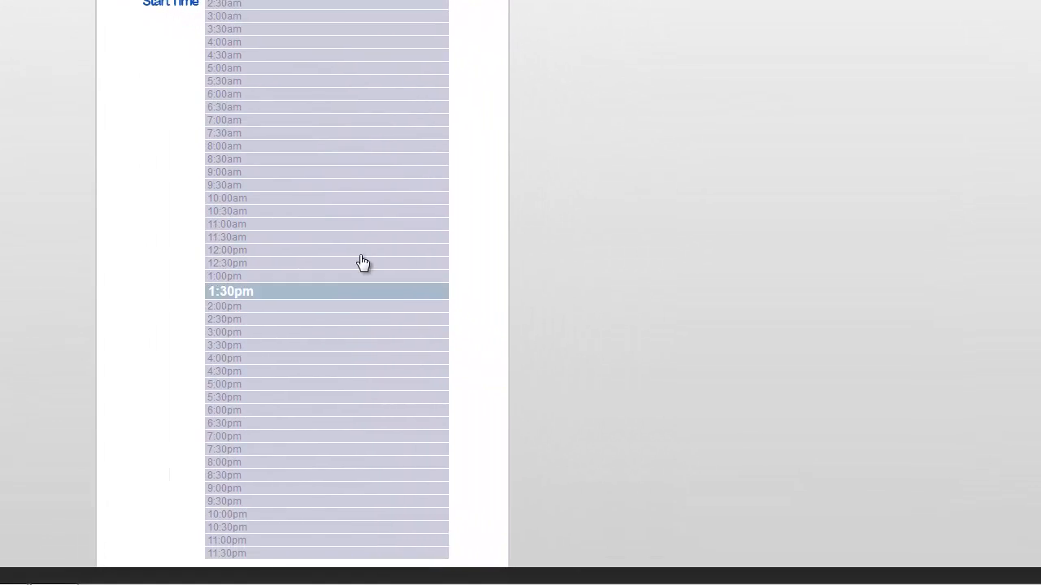
click(326, 208)
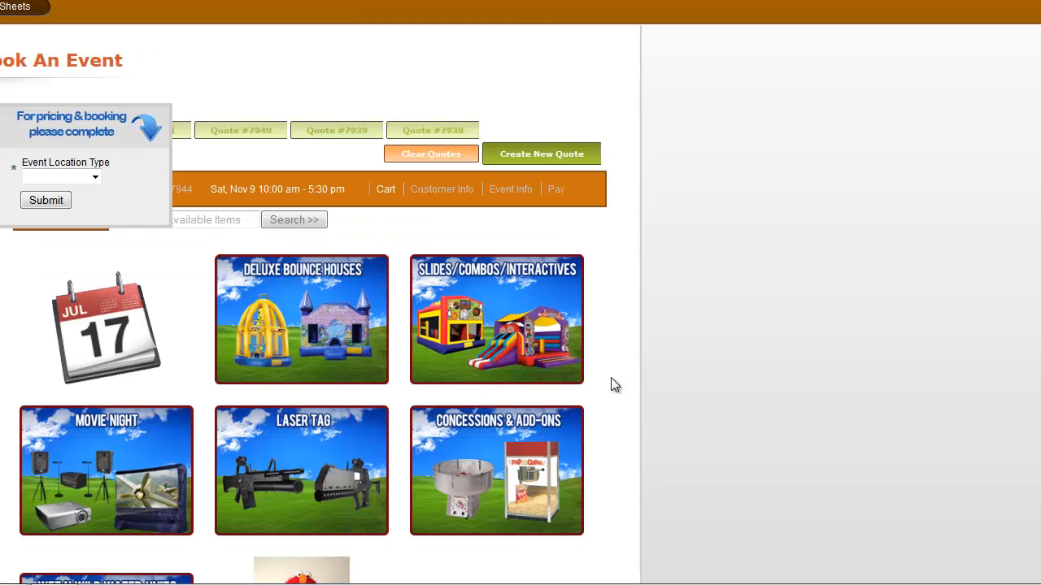
Set the new booking's event location type to Residential and submit it.
click(62, 179)
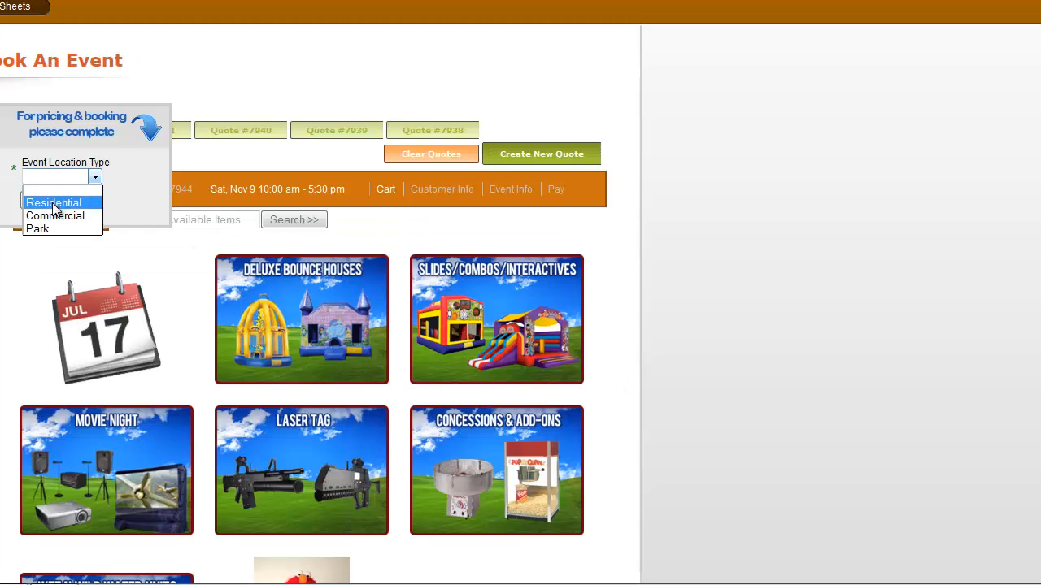
click(49, 200)
click(48, 203)
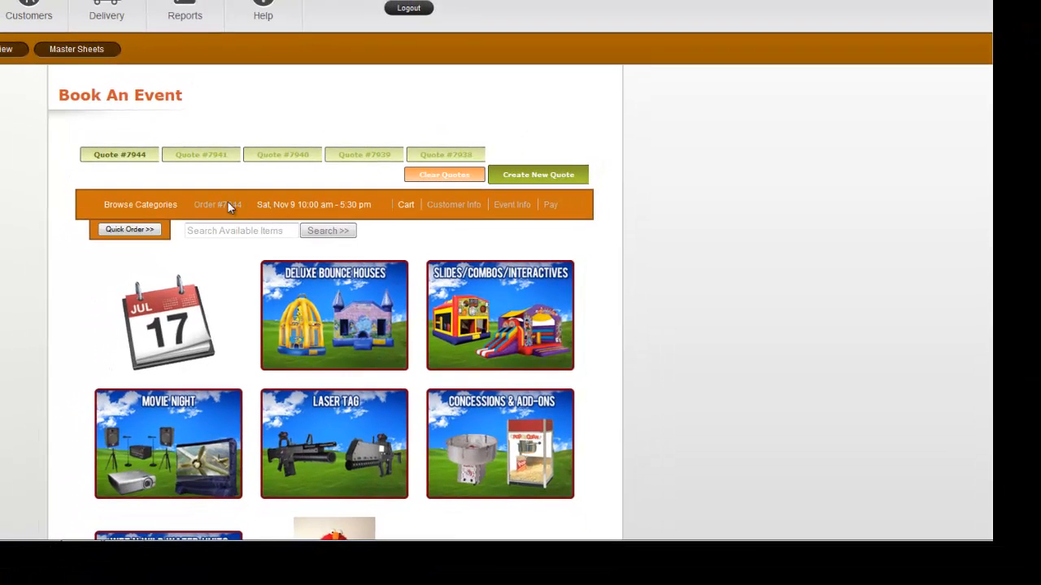
Use Quick Order to add one 22ft Giant Double Slide and one Batman bounce house to the cart.
click(128, 231)
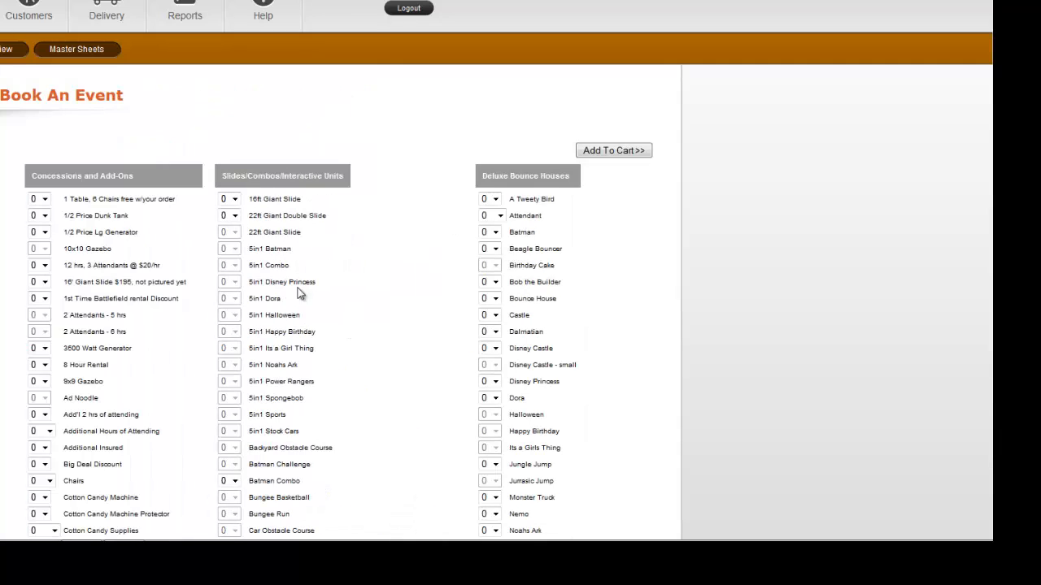
click(234, 215)
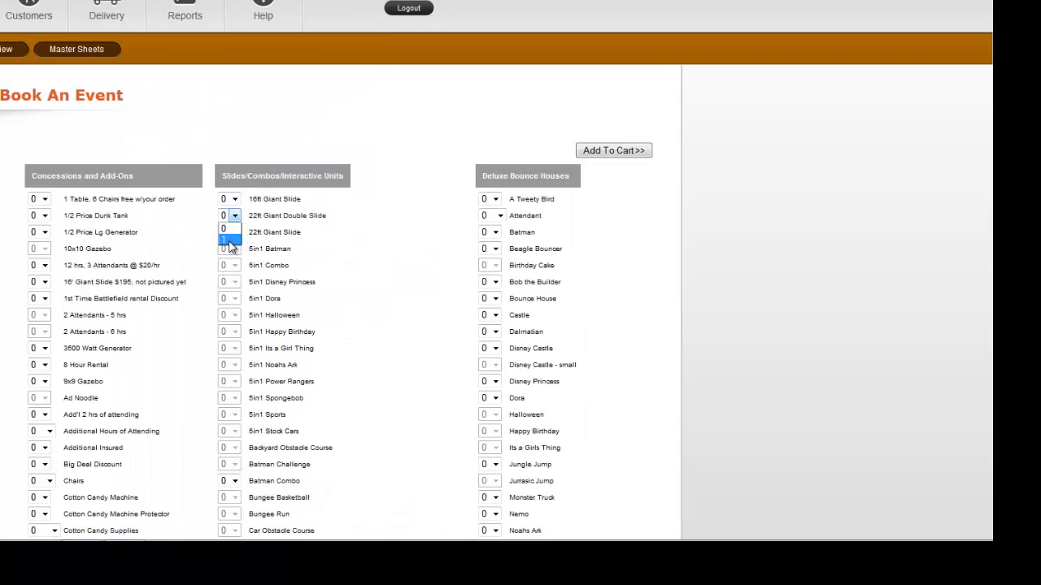
click(231, 246)
click(496, 233)
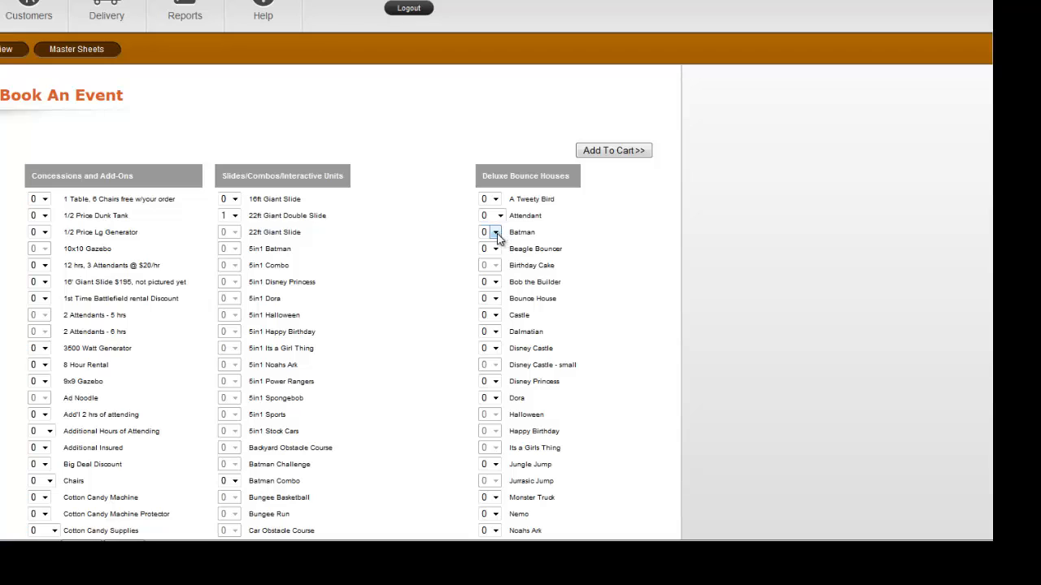
click(487, 256)
click(619, 150)
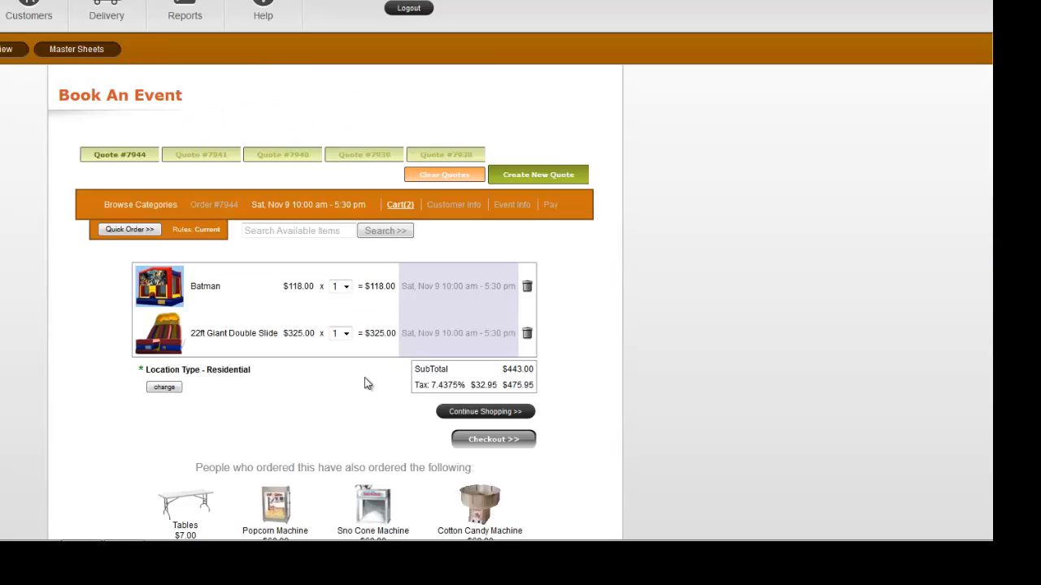
Override the 22ft Giant Double Slide's unit price to $250.00 and open the explanation of its line price.
click(297, 341)
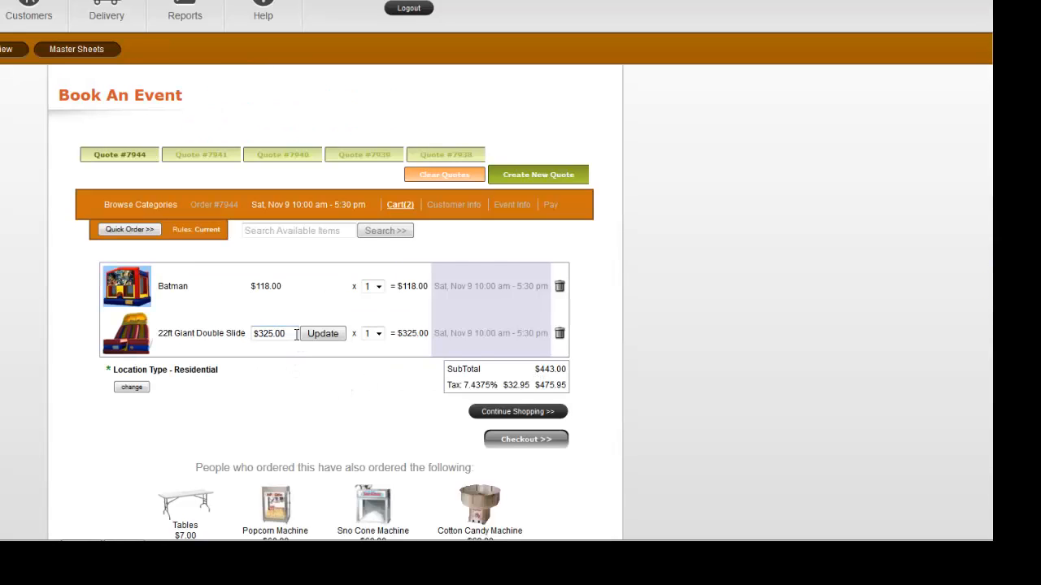
drag(289, 334, 236, 338)
text(250.00)
click(319, 335)
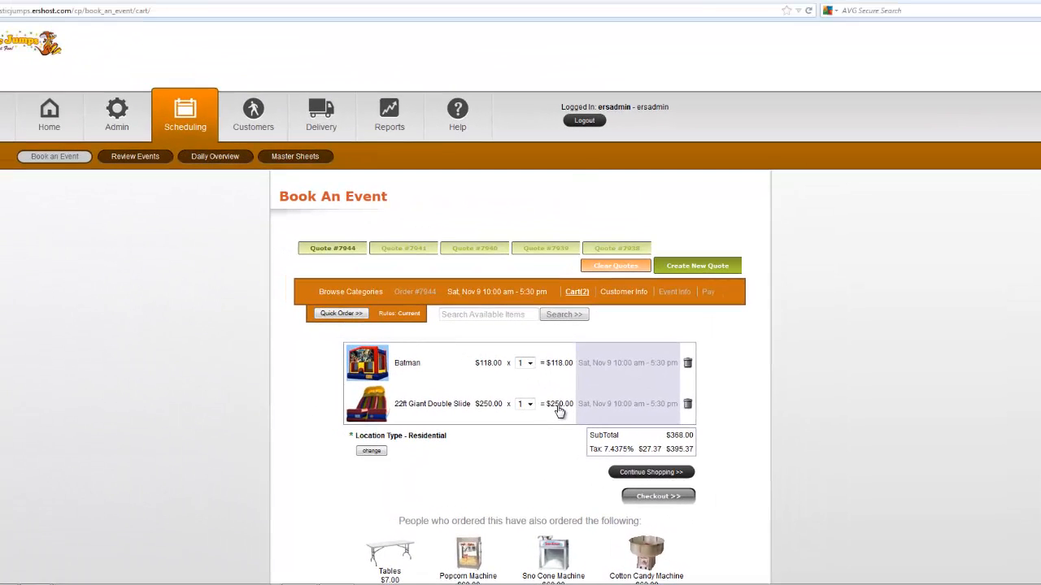
click(559, 408)
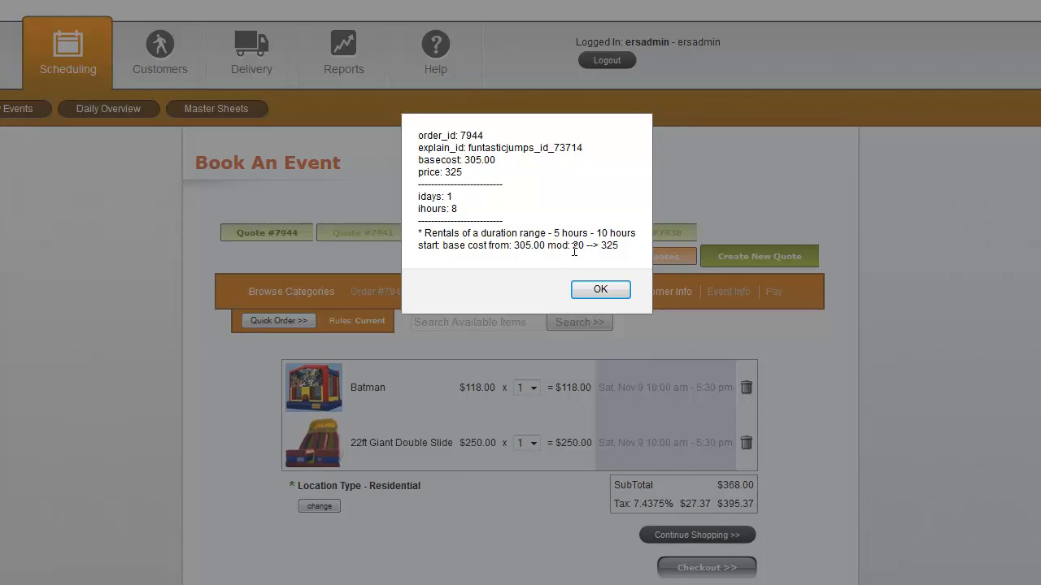
Dismiss the slide's price explanation and proceed to checkout with the two items in the cart.
click(600, 289)
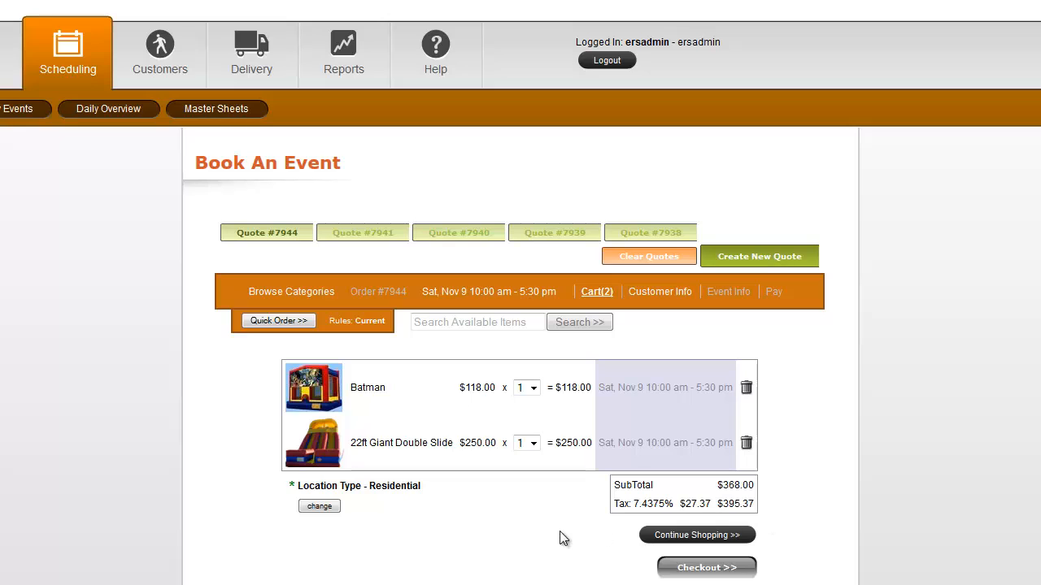
scroll(560, 537, down, 3)
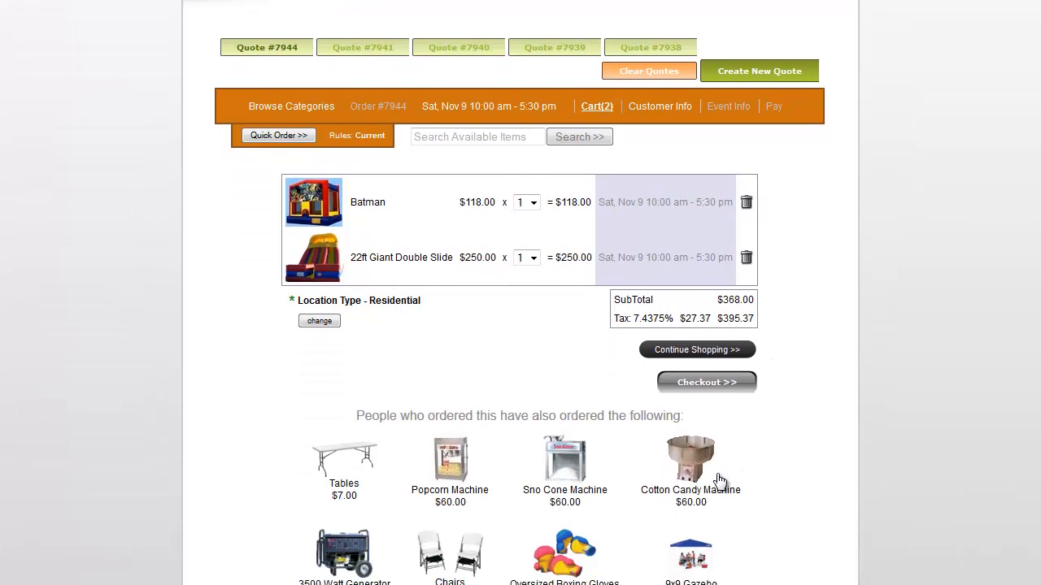
click(703, 387)
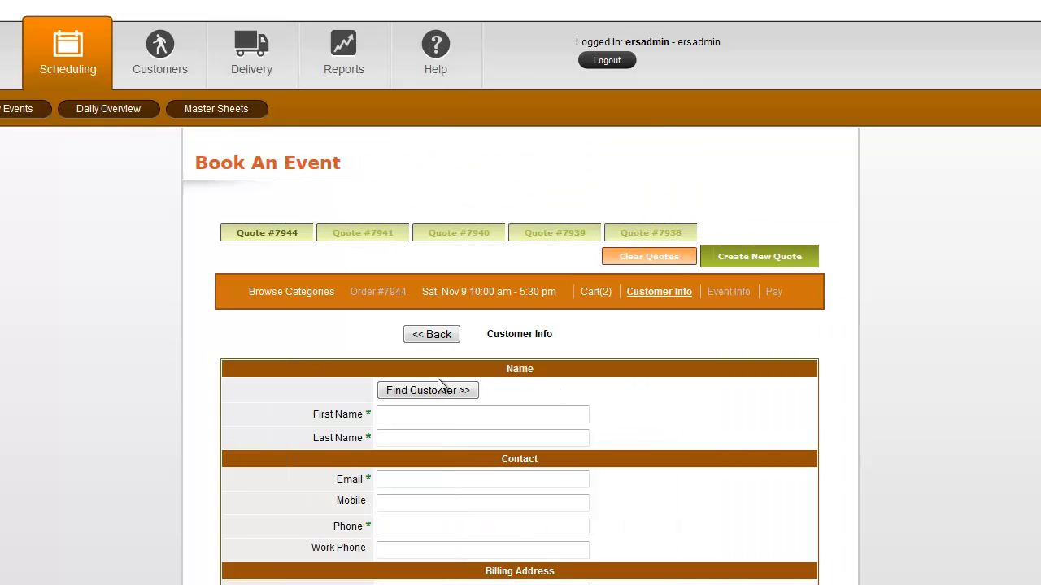
Find the existing customer by a partial name search and load their record into the customer info form.
click(422, 392)
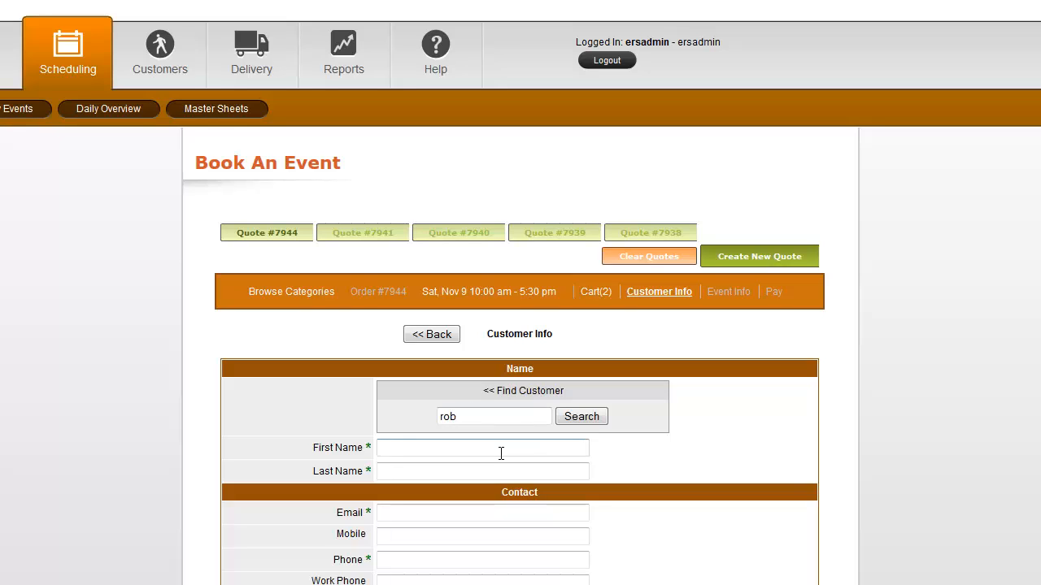
click(580, 416)
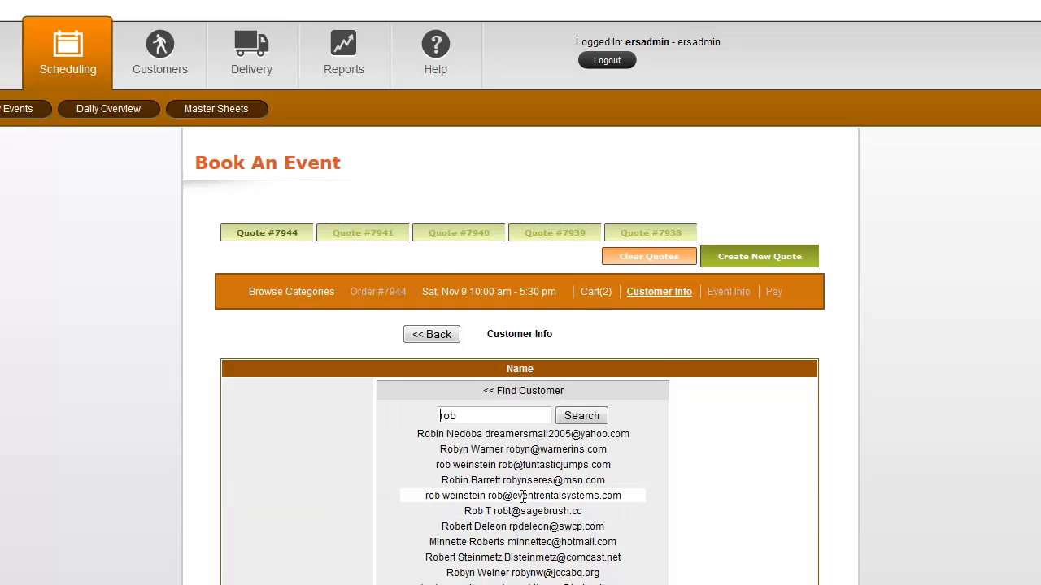
click(523, 496)
Review the filled-in customer details and examine the available customer status options.
scroll(712, 529, down, 2)
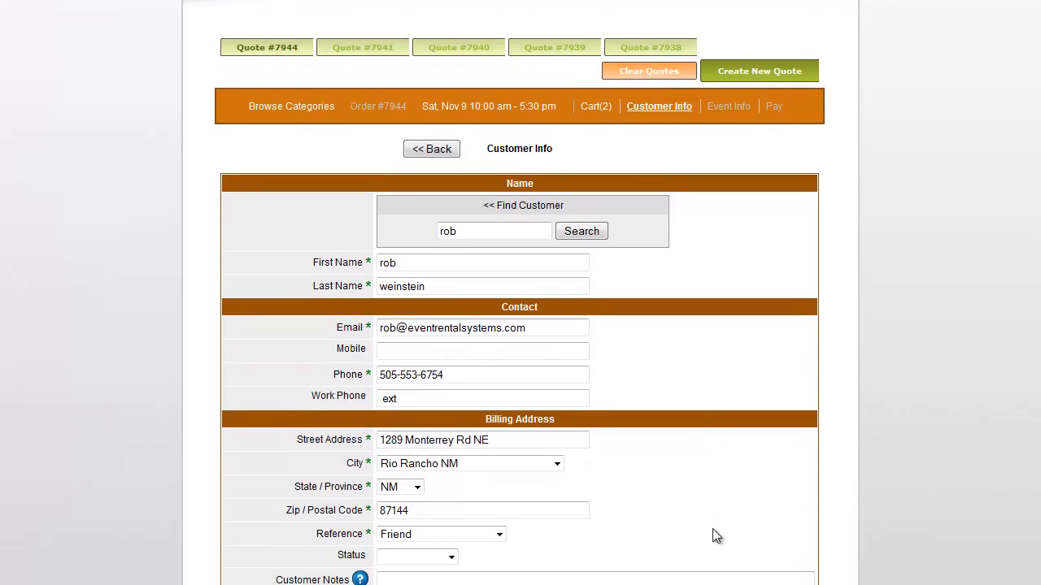
scroll(713, 528, down, 2)
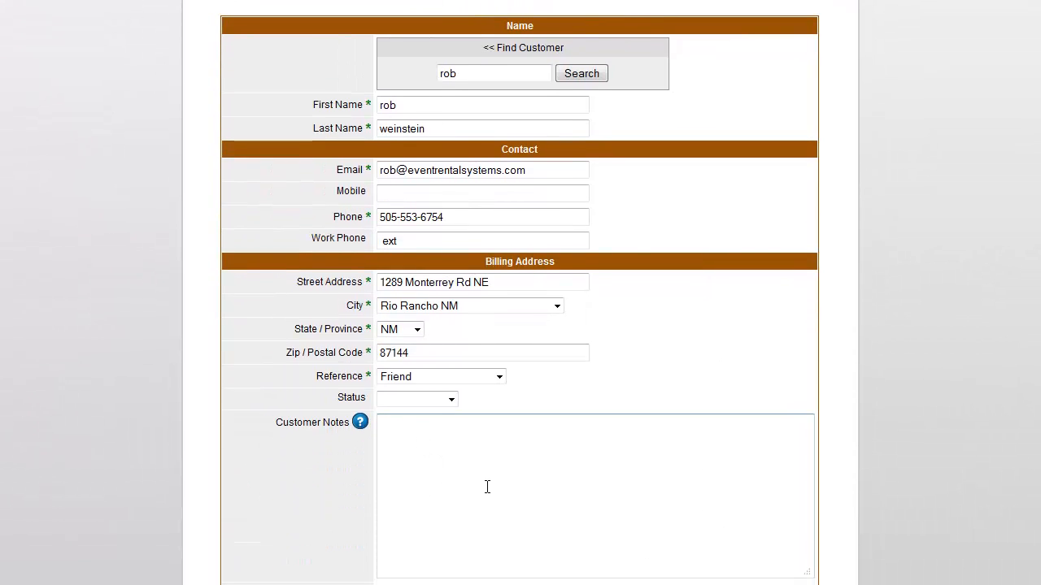
click(443, 402)
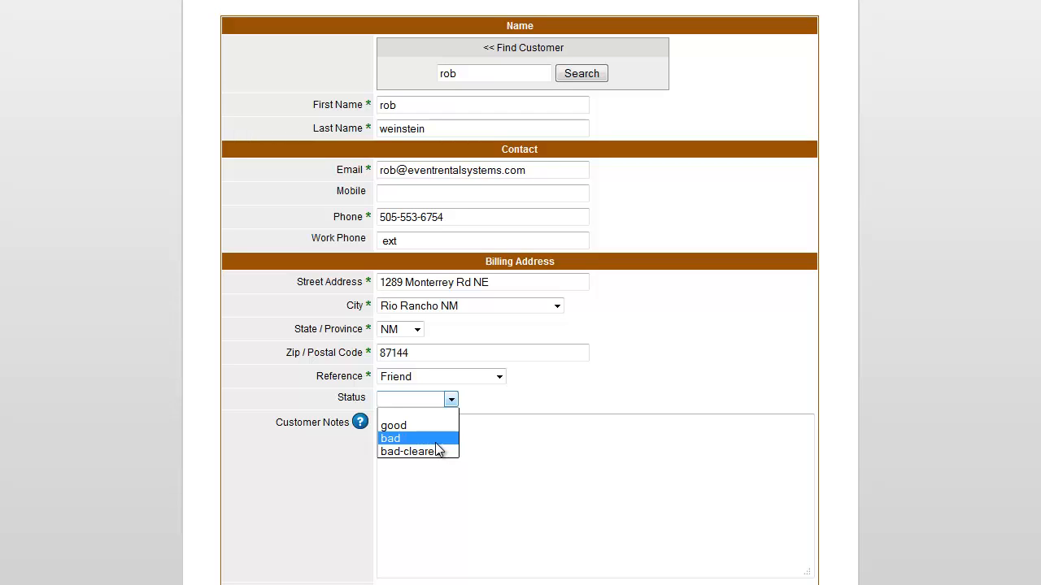
click(529, 458)
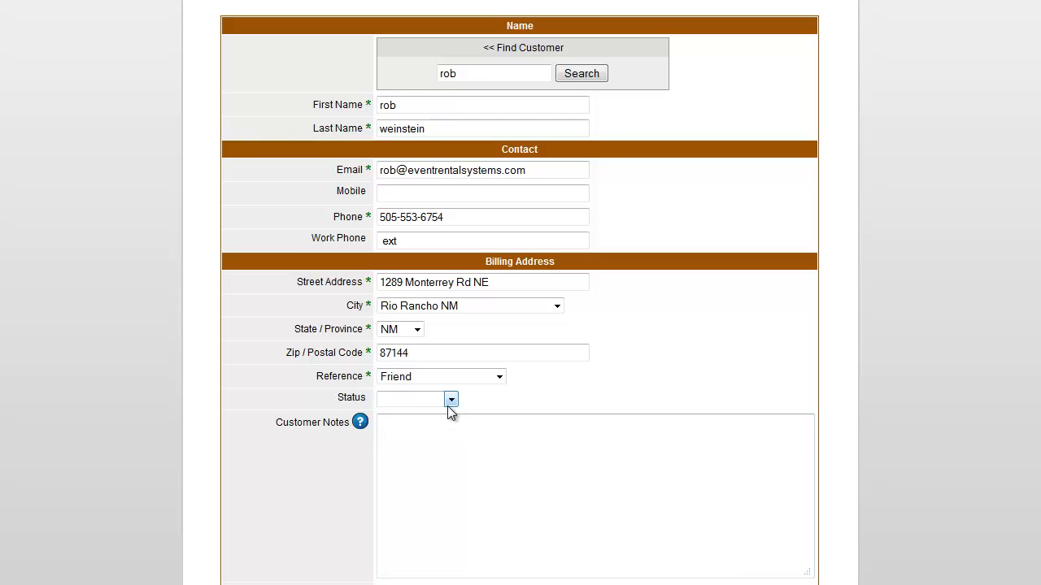
click(450, 400)
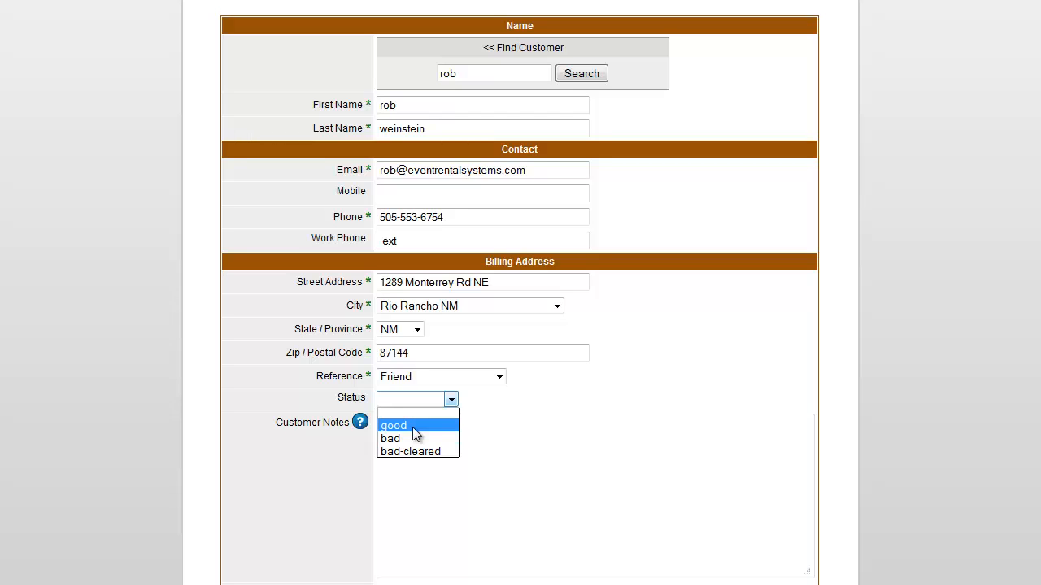
click(539, 453)
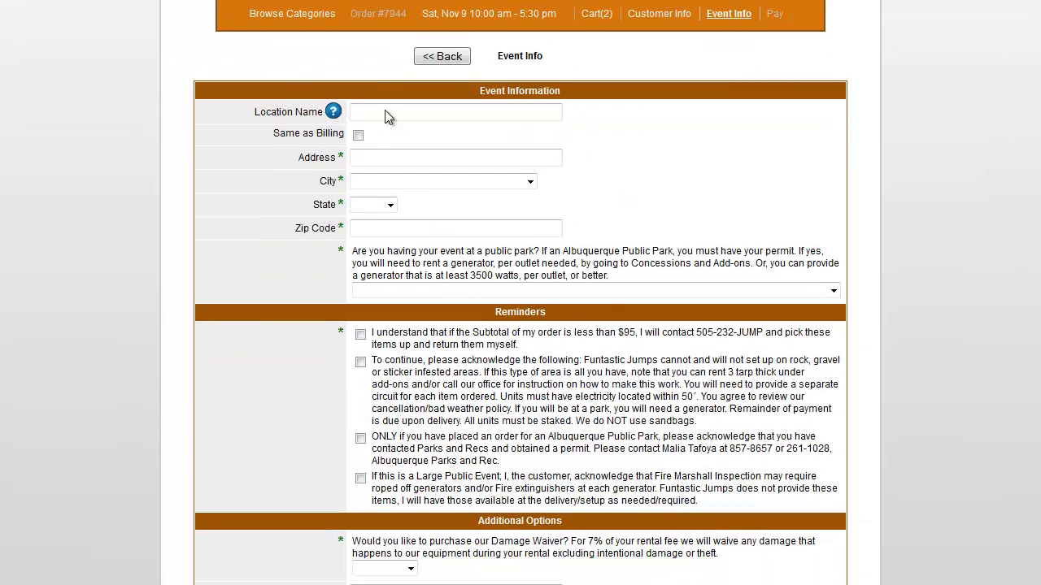
Set the event address to be the same as billing and acknowledge all four reminders.
click(391, 413)
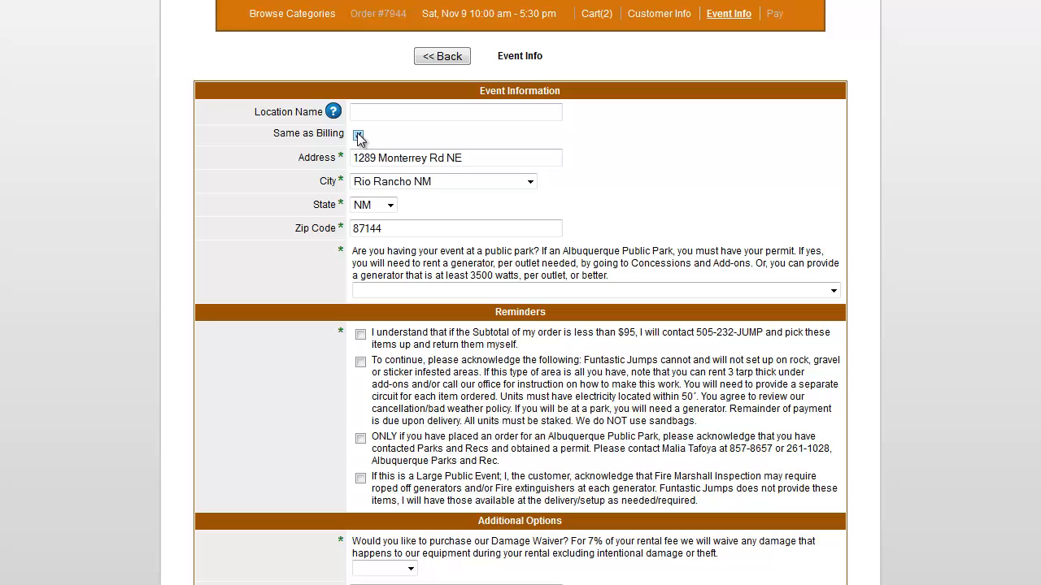
click(360, 334)
click(360, 363)
click(360, 438)
click(360, 479)
Look over the event information form and answer No to purchasing the damage waiver.
scroll(497, 403, down, 3)
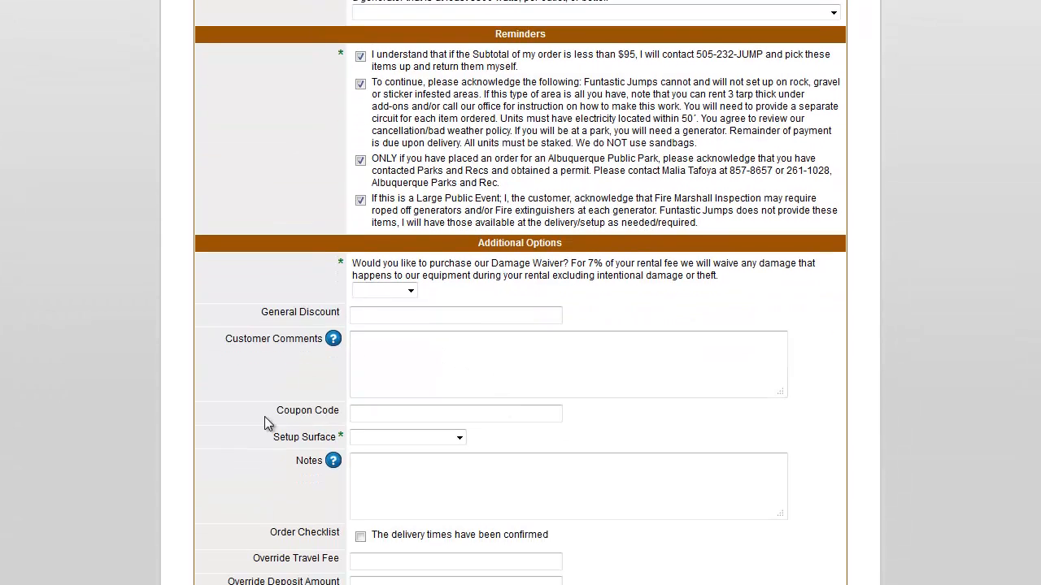
scroll(272, 339, up, 3)
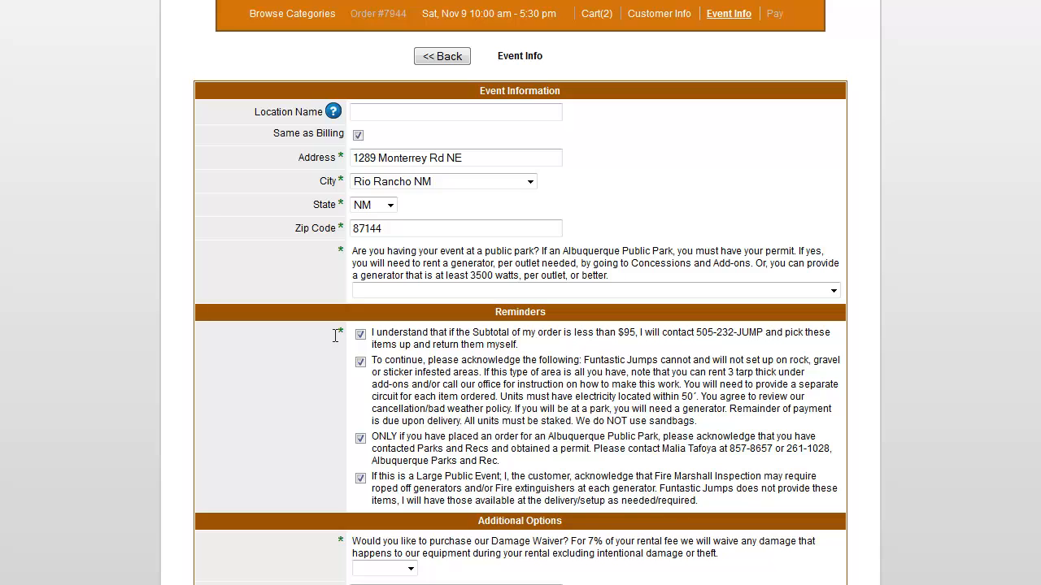
scroll(335, 336, down, 3)
click(460, 483)
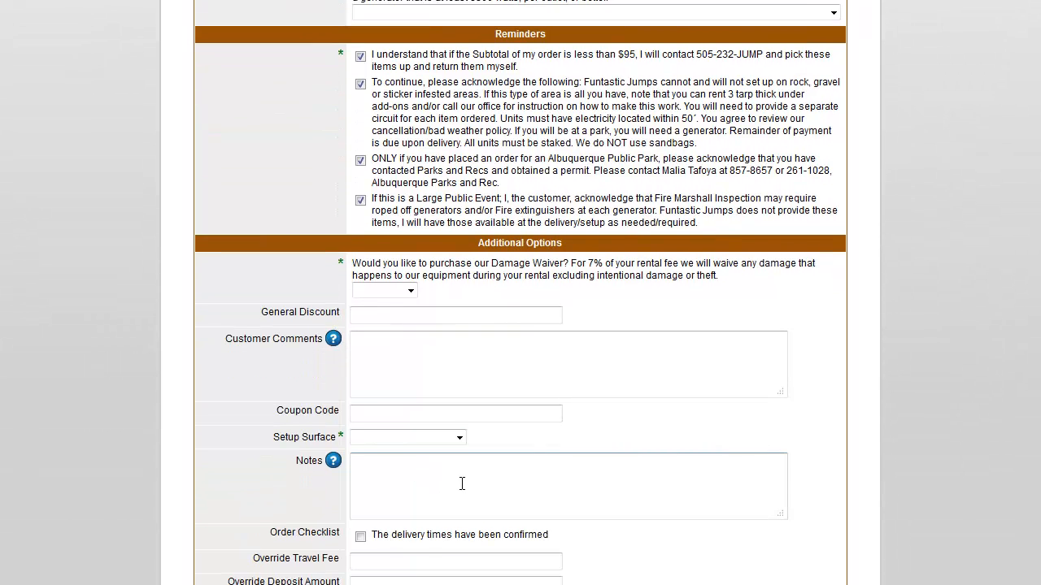
click(281, 435)
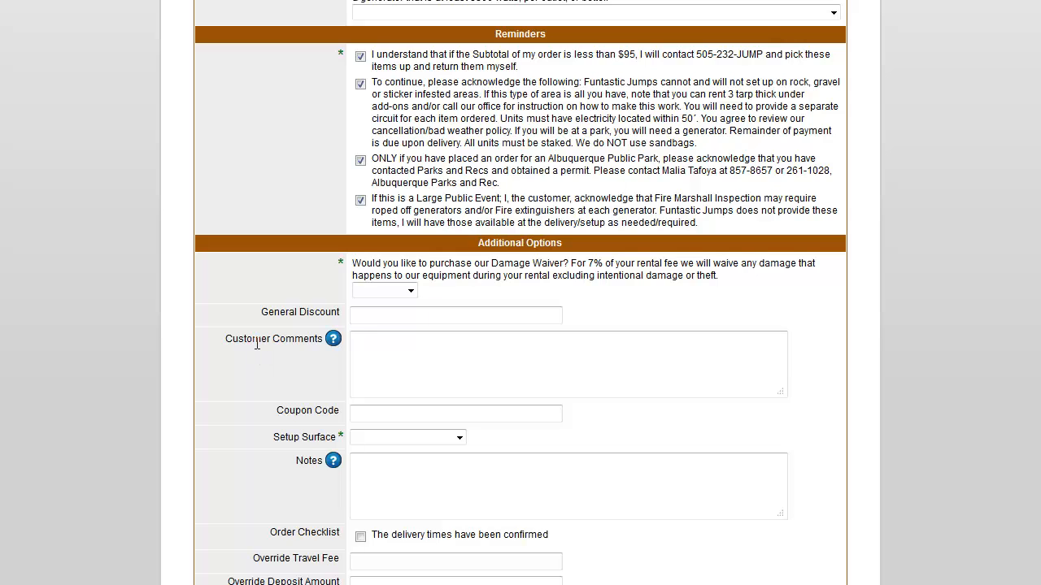
click(410, 292)
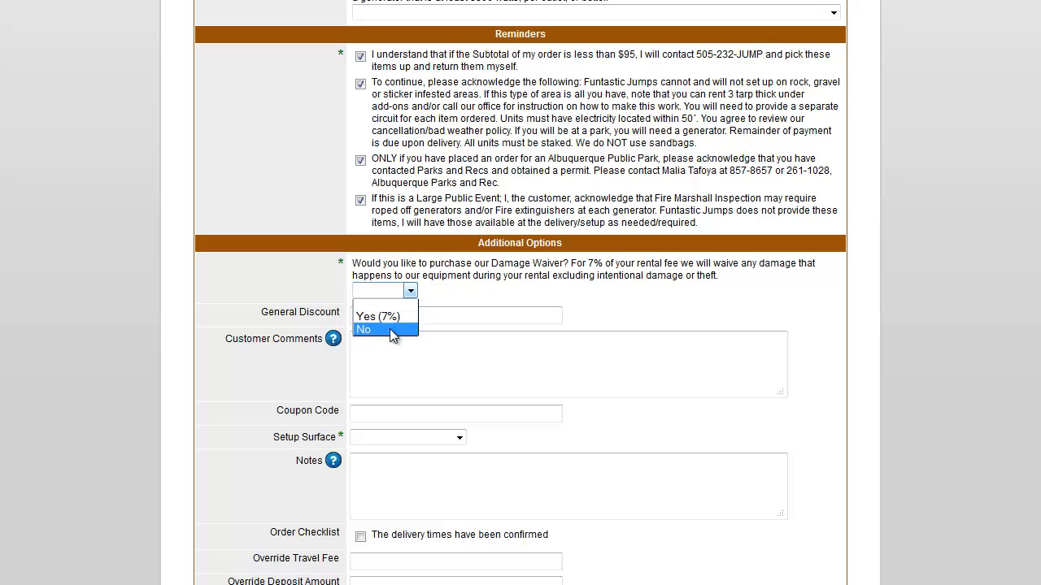
click(389, 331)
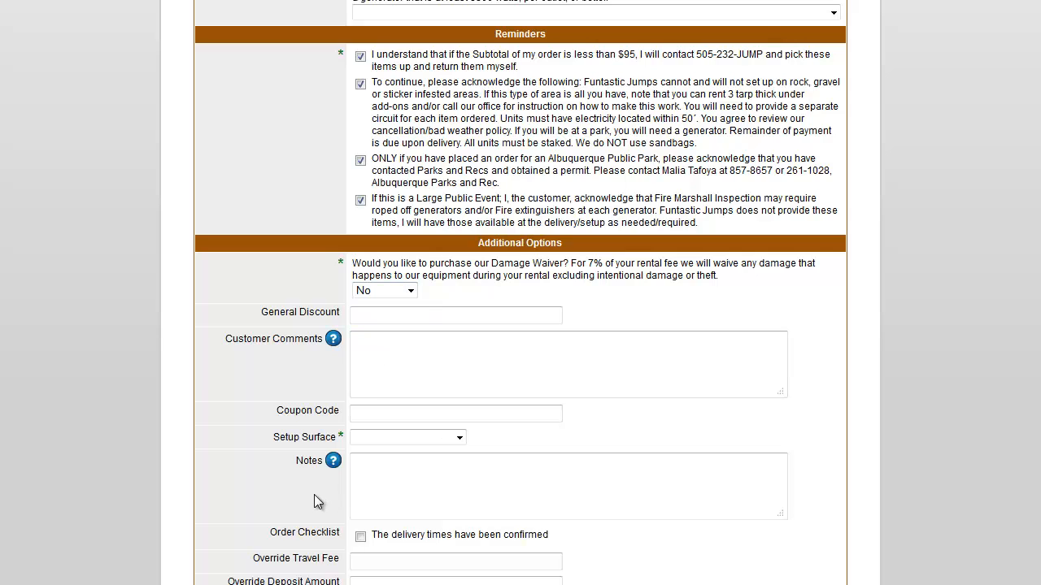
Set the setup surface to Dirt and mark the delivery times as confirmed in the order checklist.
click(370, 438)
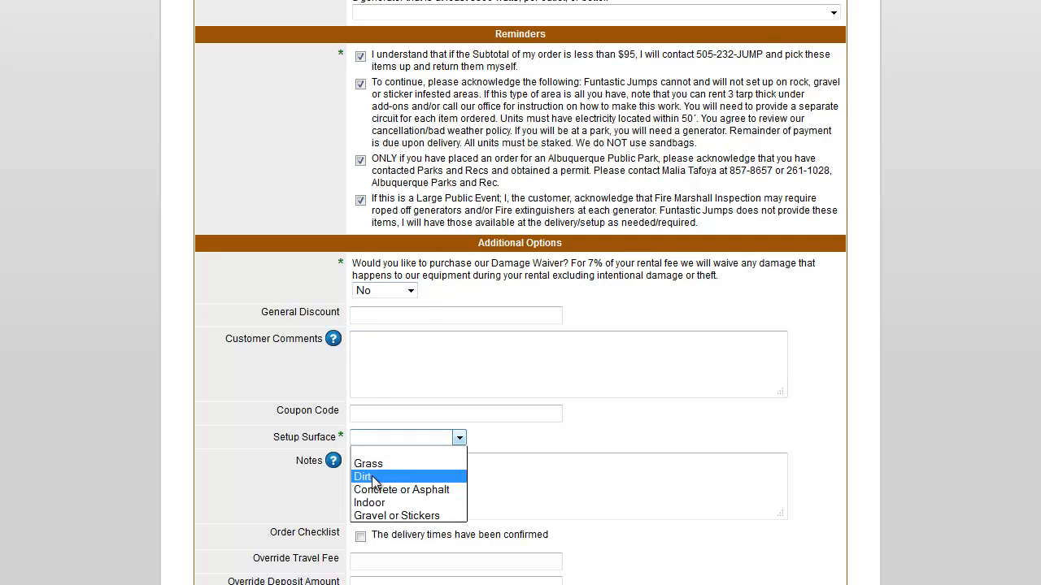
click(373, 478)
scroll(477, 558, down, 1)
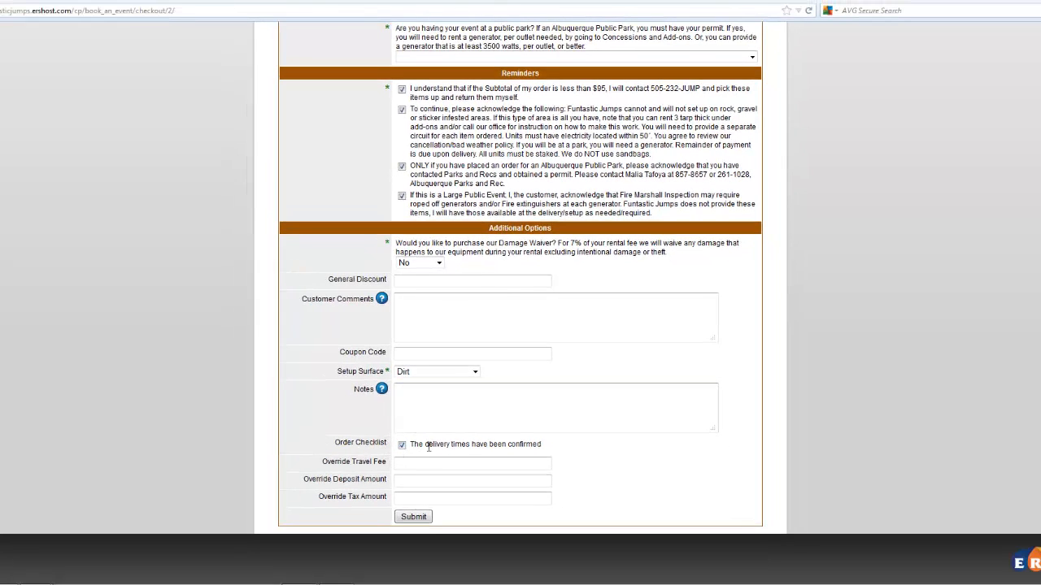
Leave the event info form and open the Checklists report among the customer reports.
click(417, 465)
key(Return)
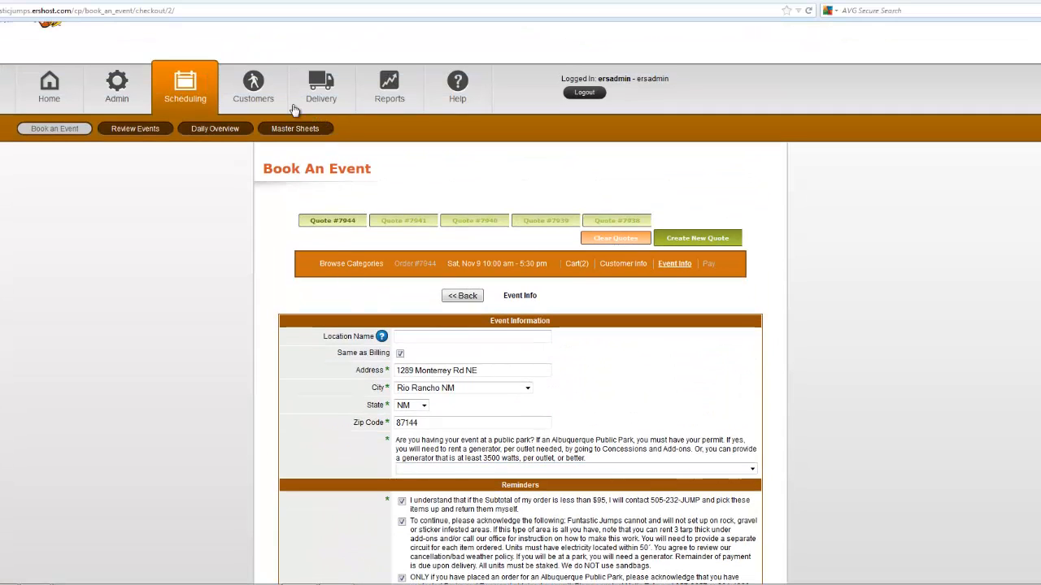
mouse_move(400, 101)
mouse_move(350, 130)
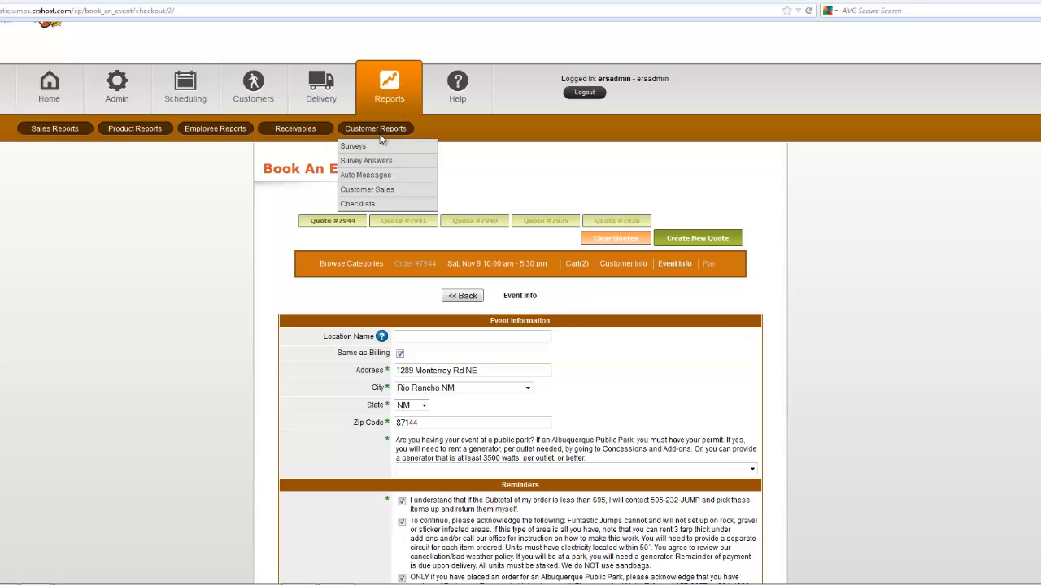
click(356, 205)
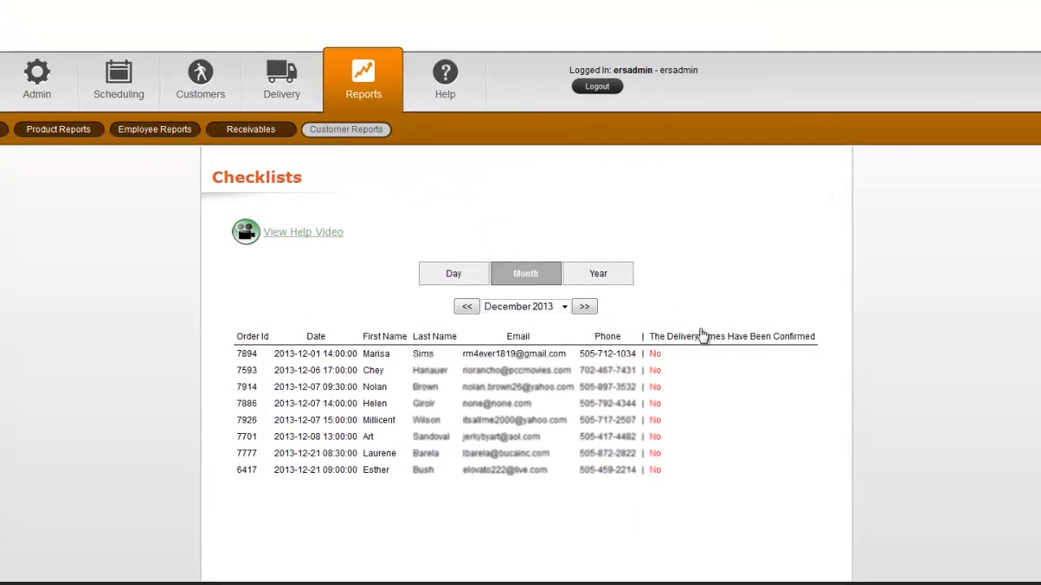